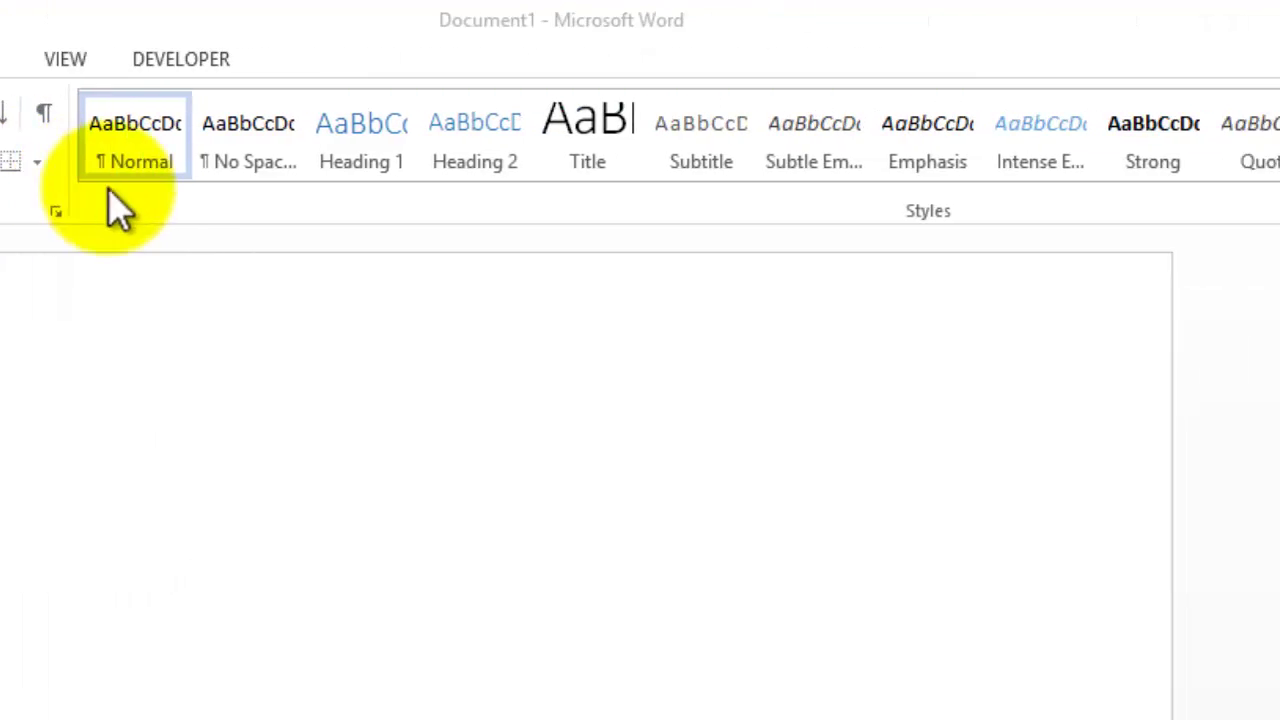
- Open the ribbon customization settings in Word Options and check the Home tab's groups, leaving its list collapsed
right_click(431, 202)
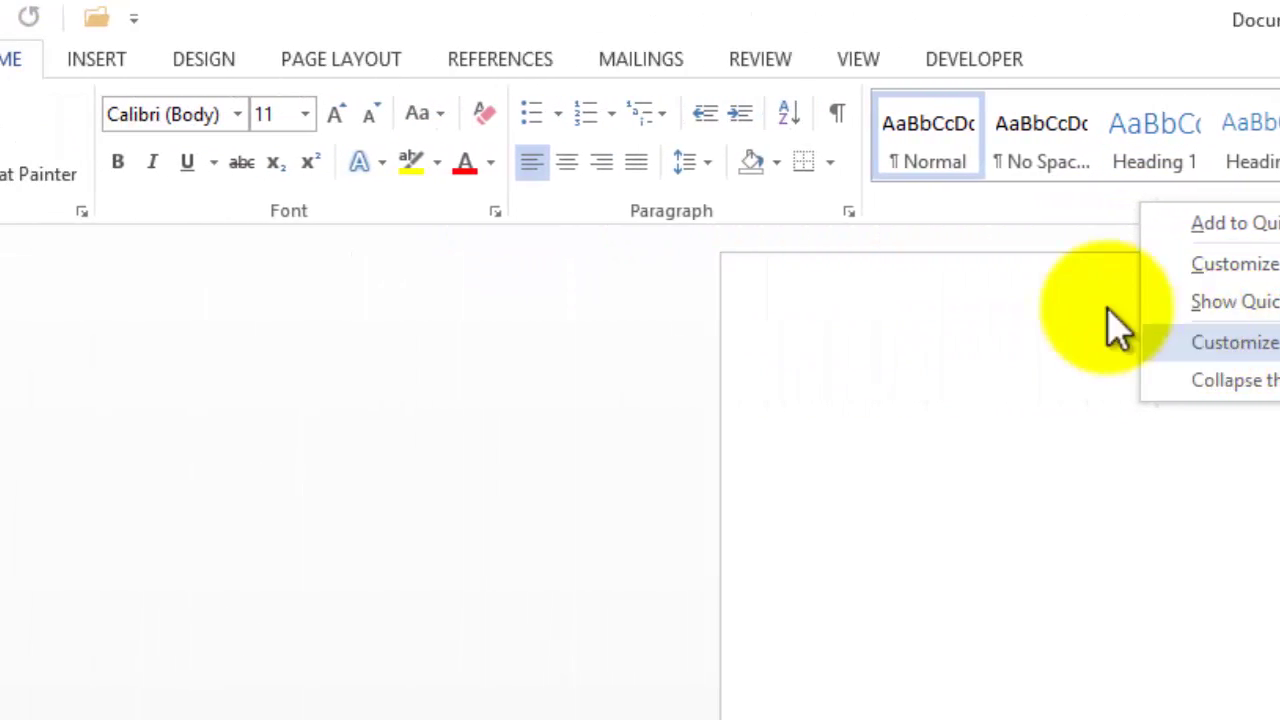
left_click(40, 64)
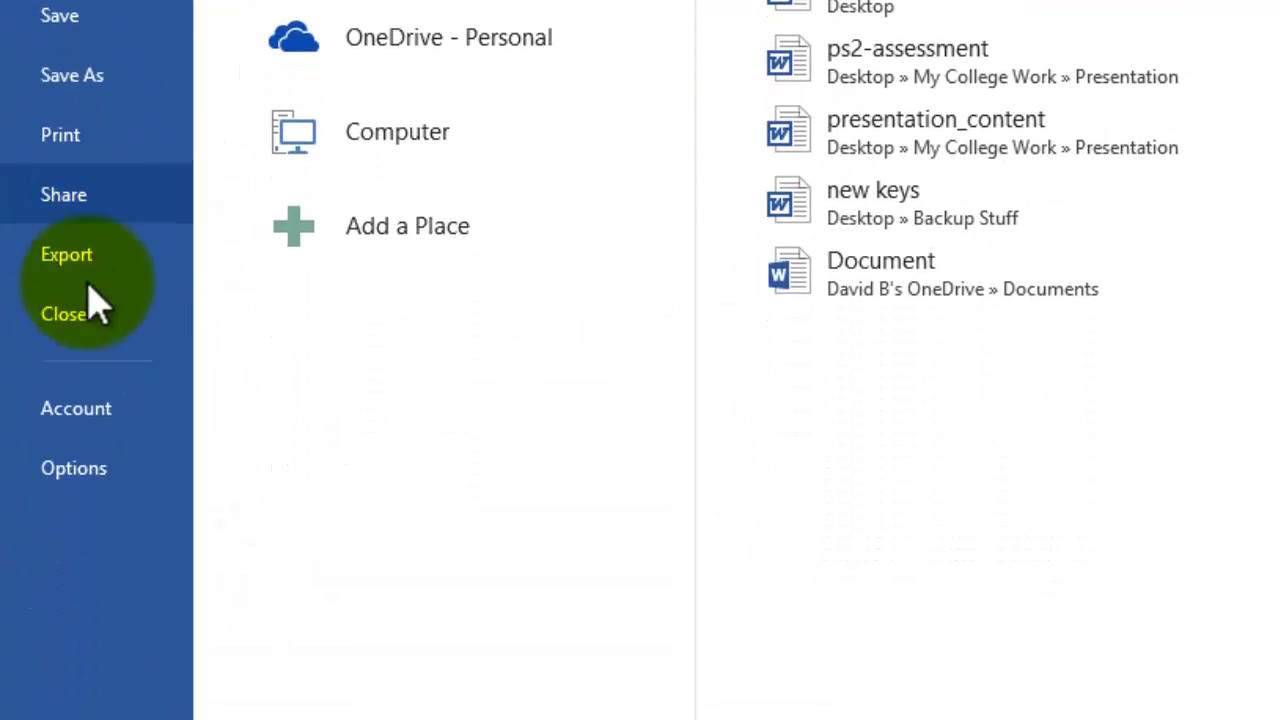
left_click(75, 470)
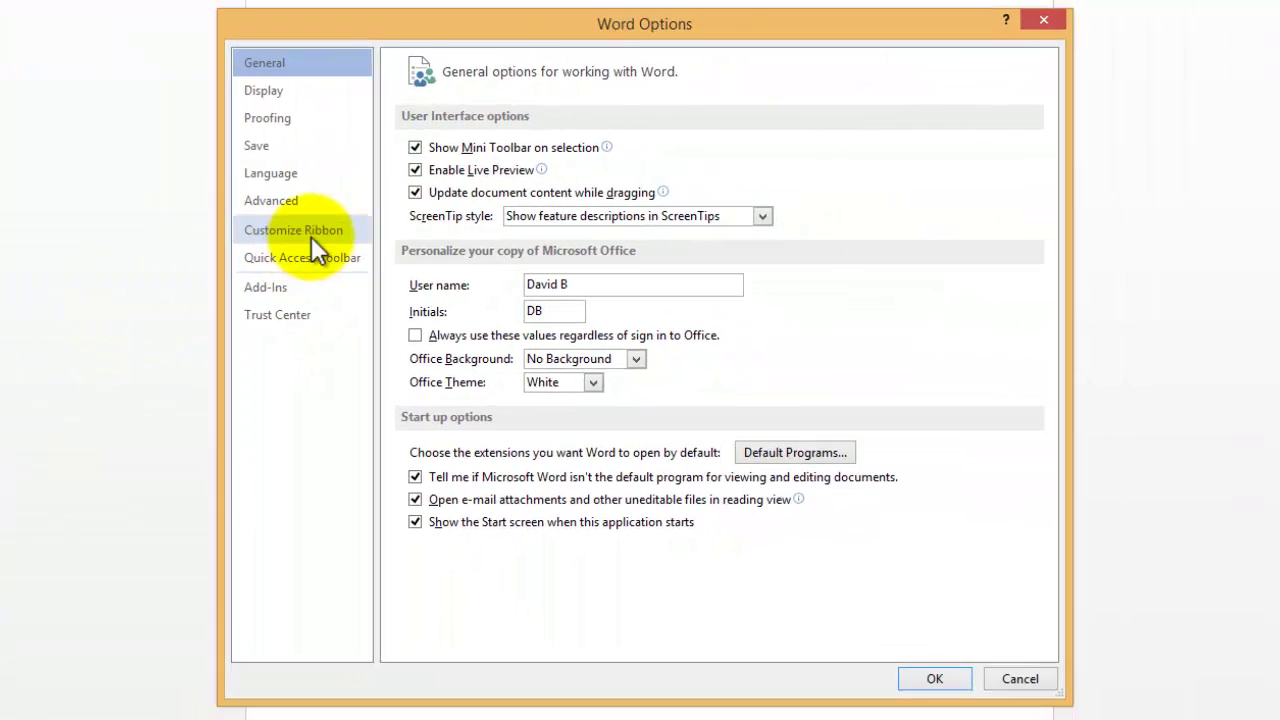
left_click(430, 247)
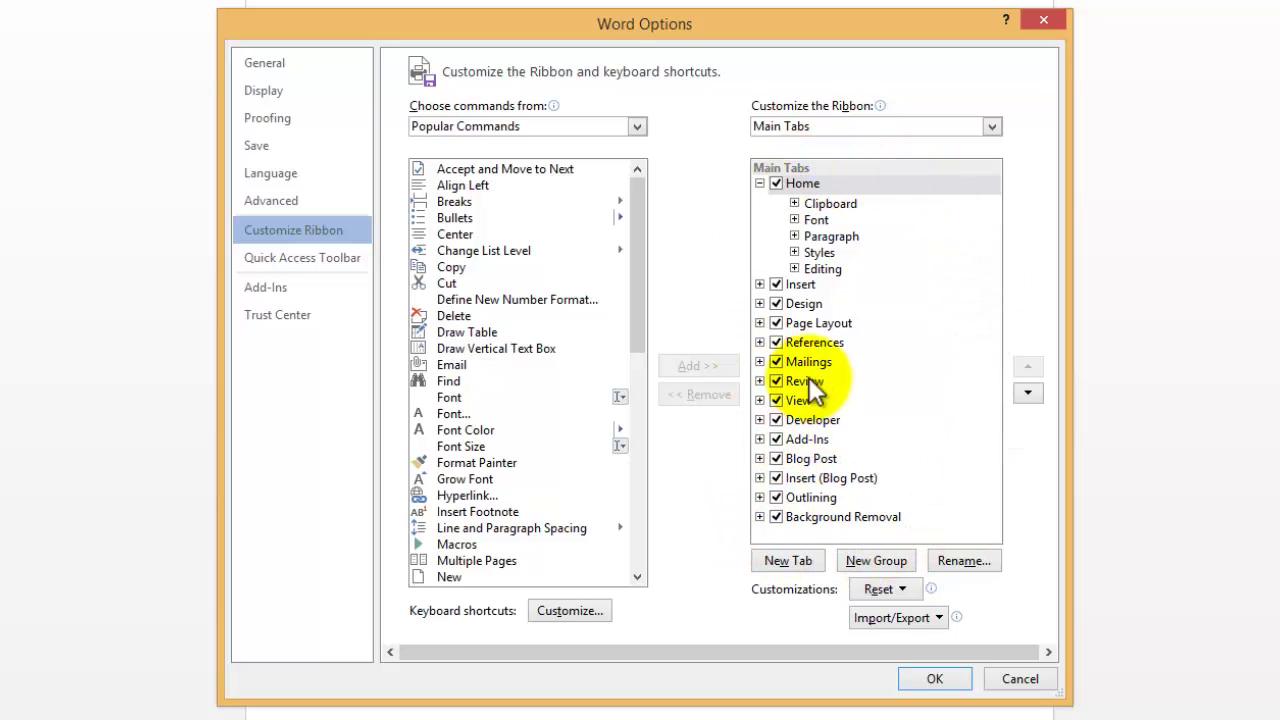
left_click(759, 183)
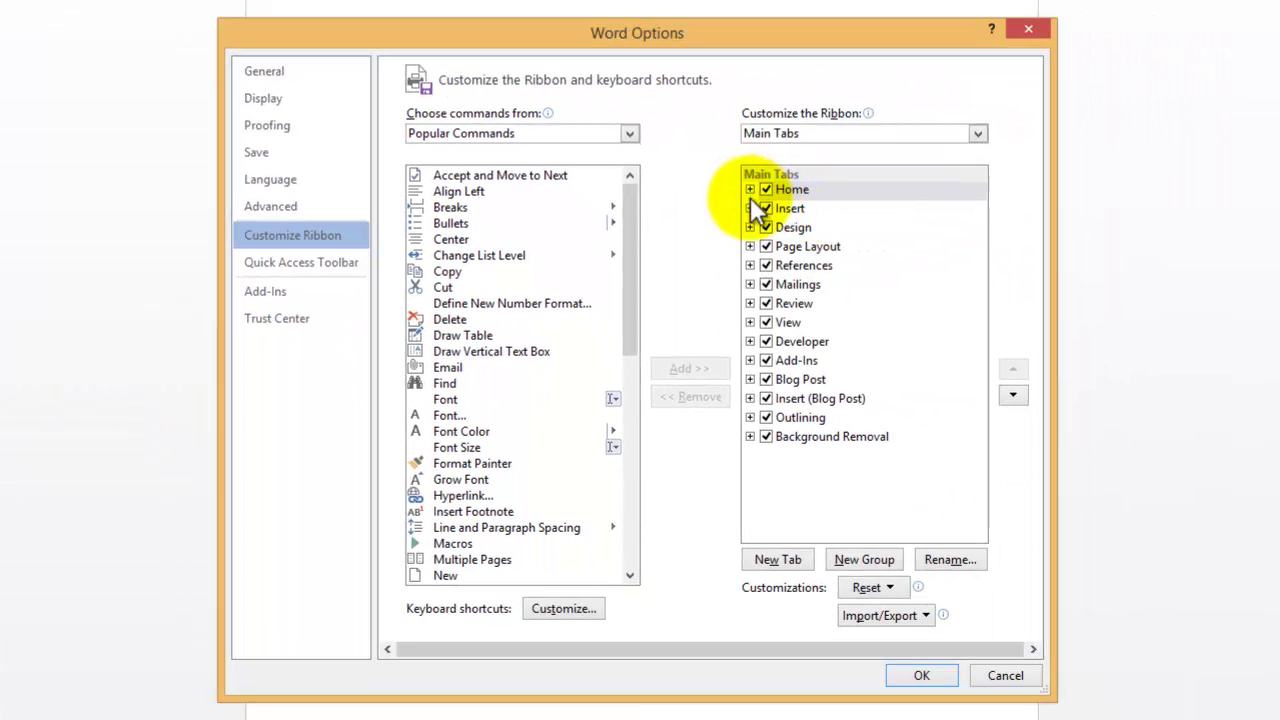
left_click(750, 190)
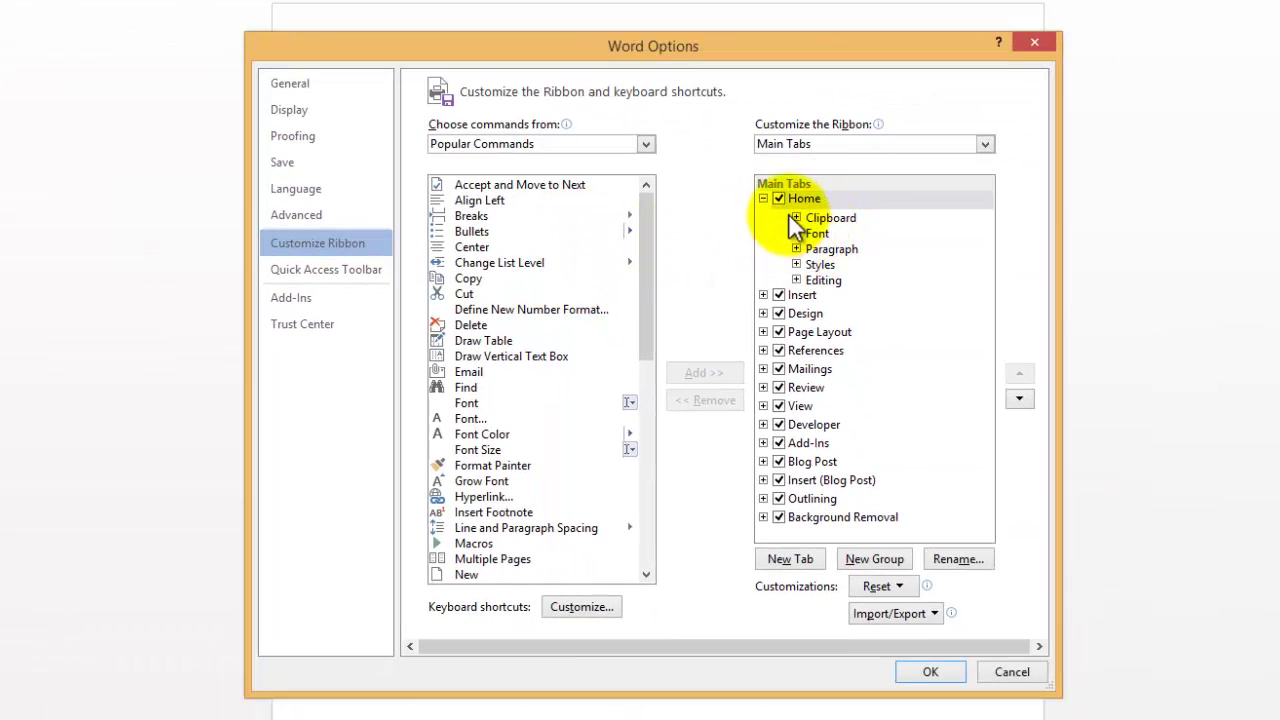
left_click(763, 198)
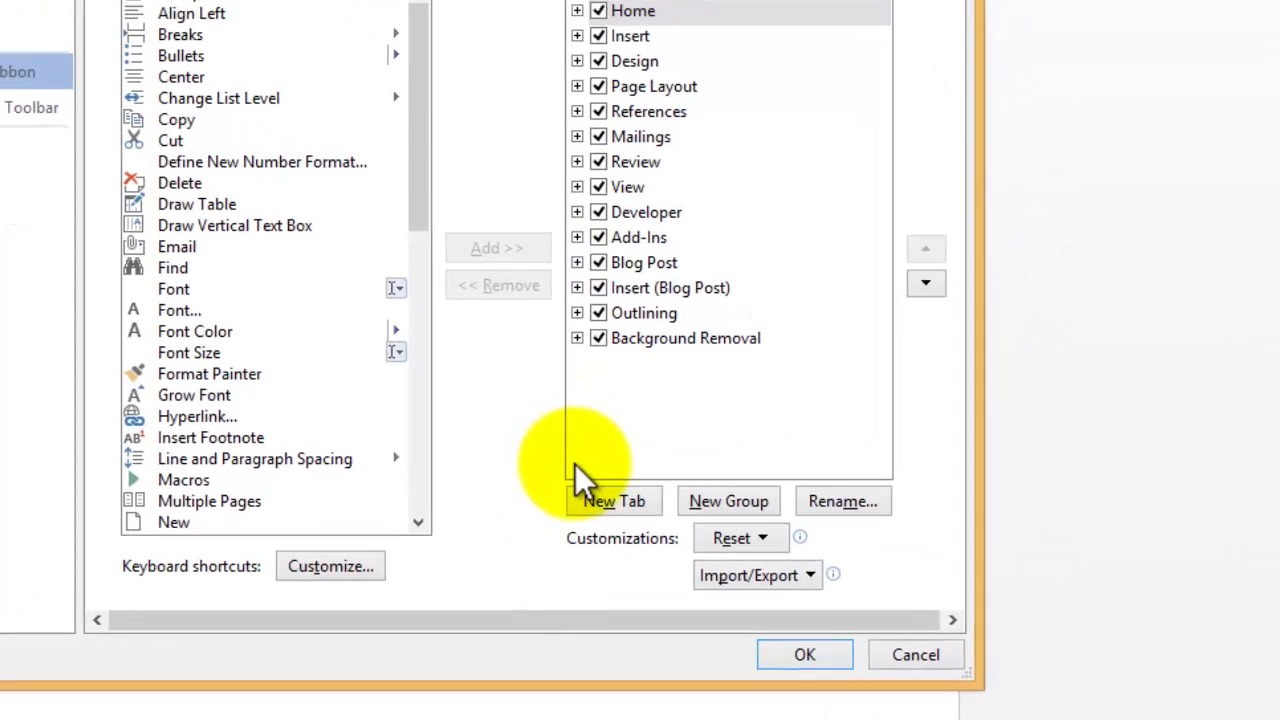
- Create a new custom ribbon tab after Home and rename it My Tab
left_click(572, 492)
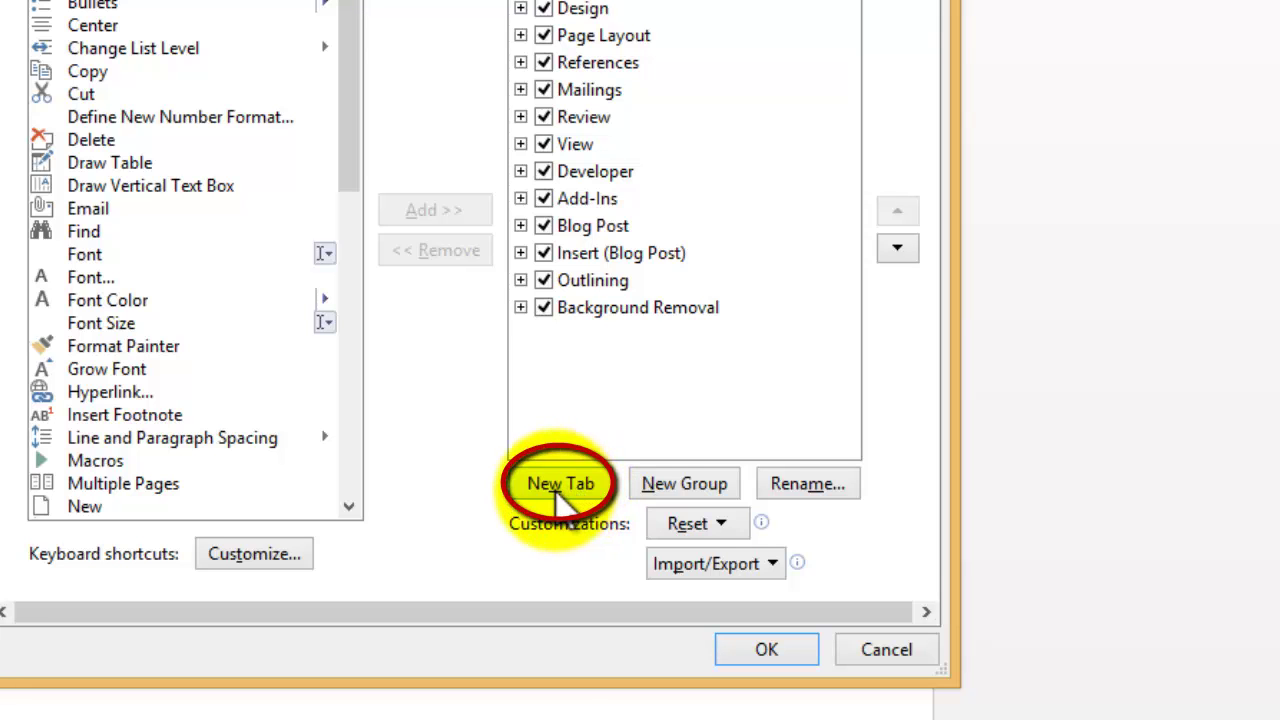
left_click(560, 490)
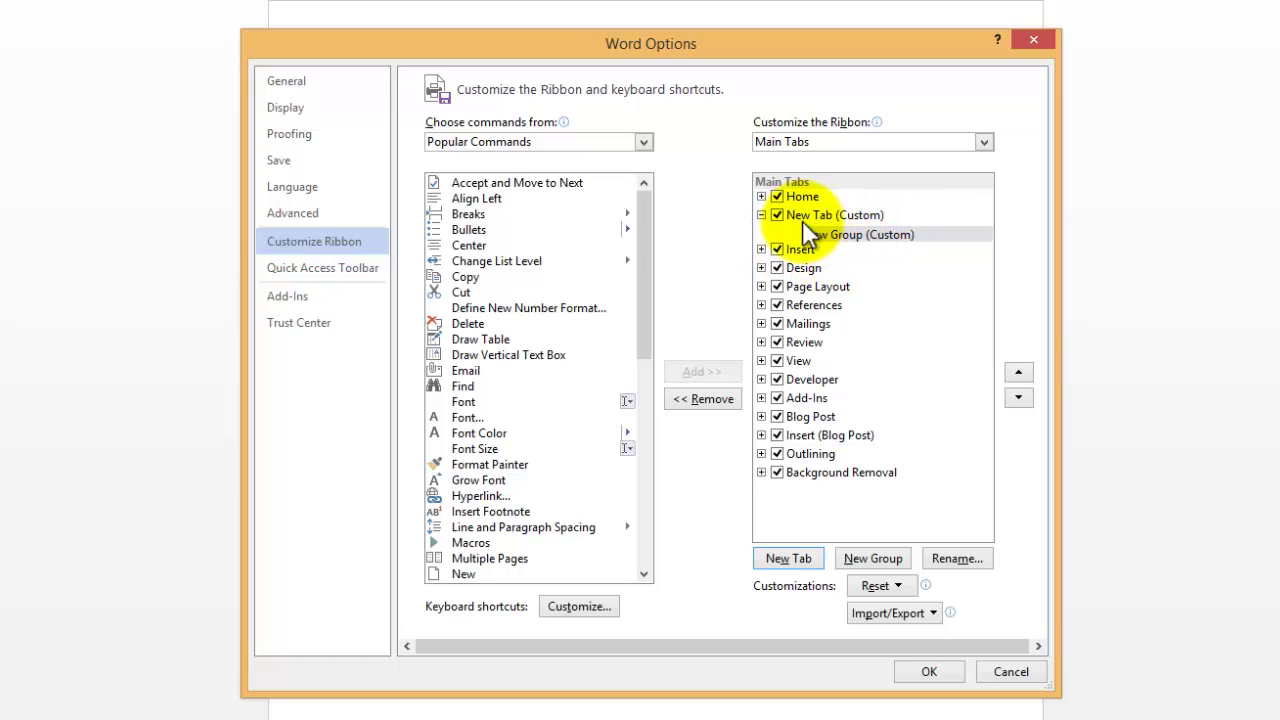
left_click(805, 216)
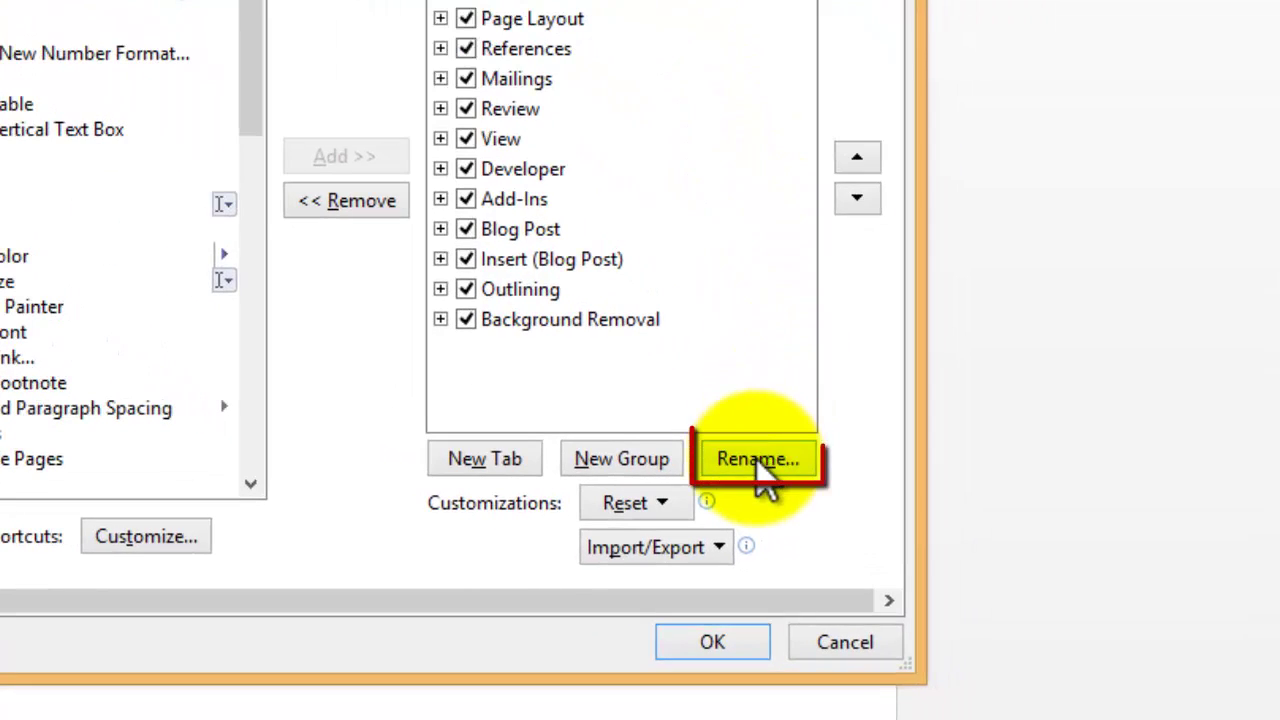
left_click(757, 462)
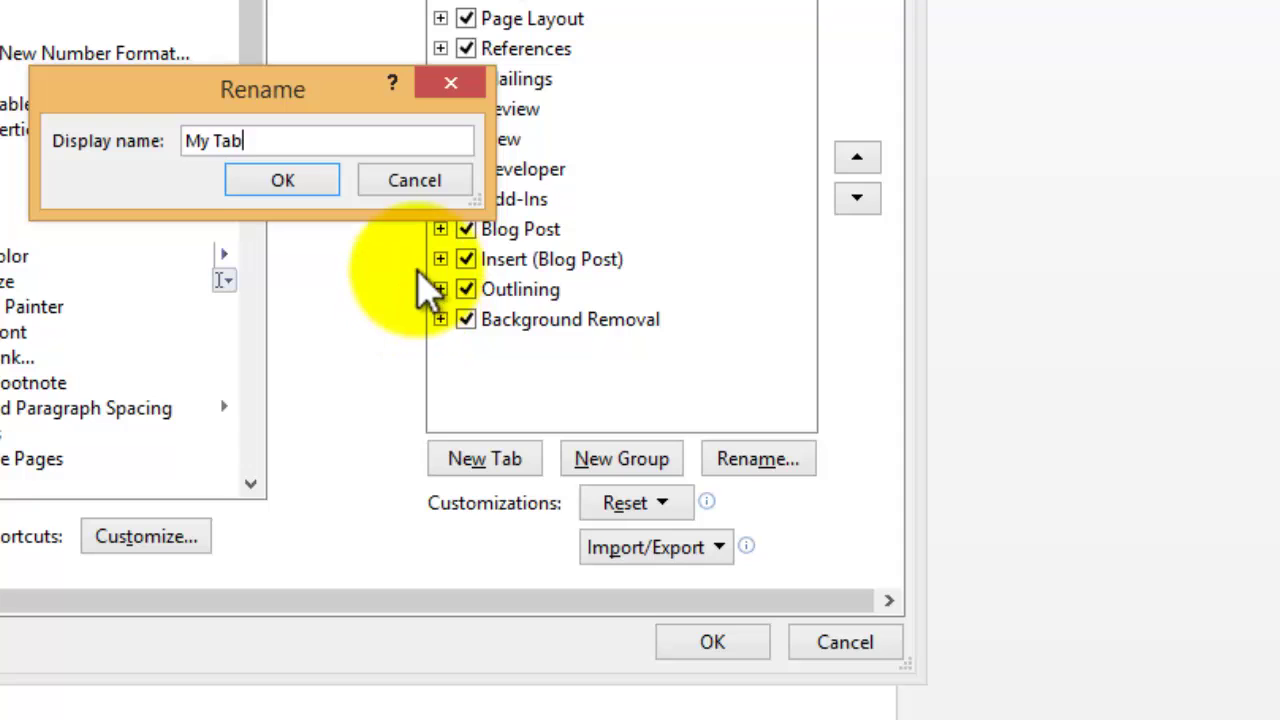
left_click(284, 183)
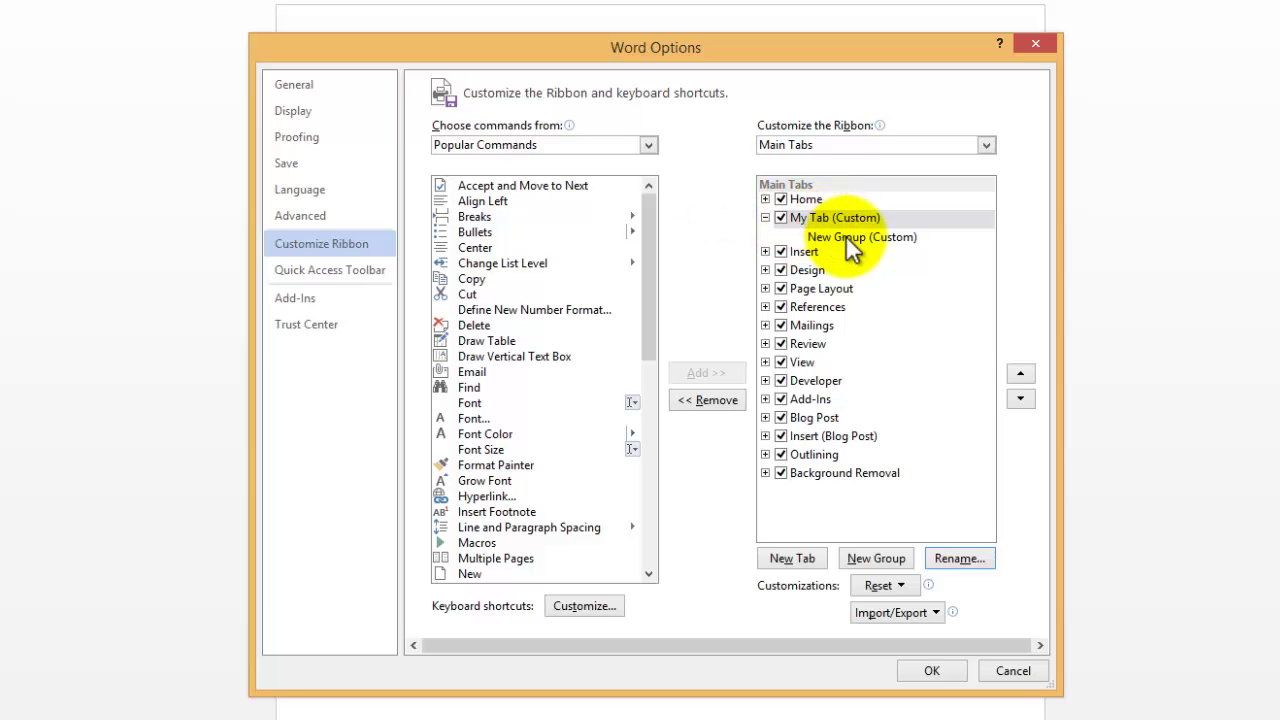
- Rename the new group under My Tab to Group1 and give it the column chart symbol
left_click(846, 237)
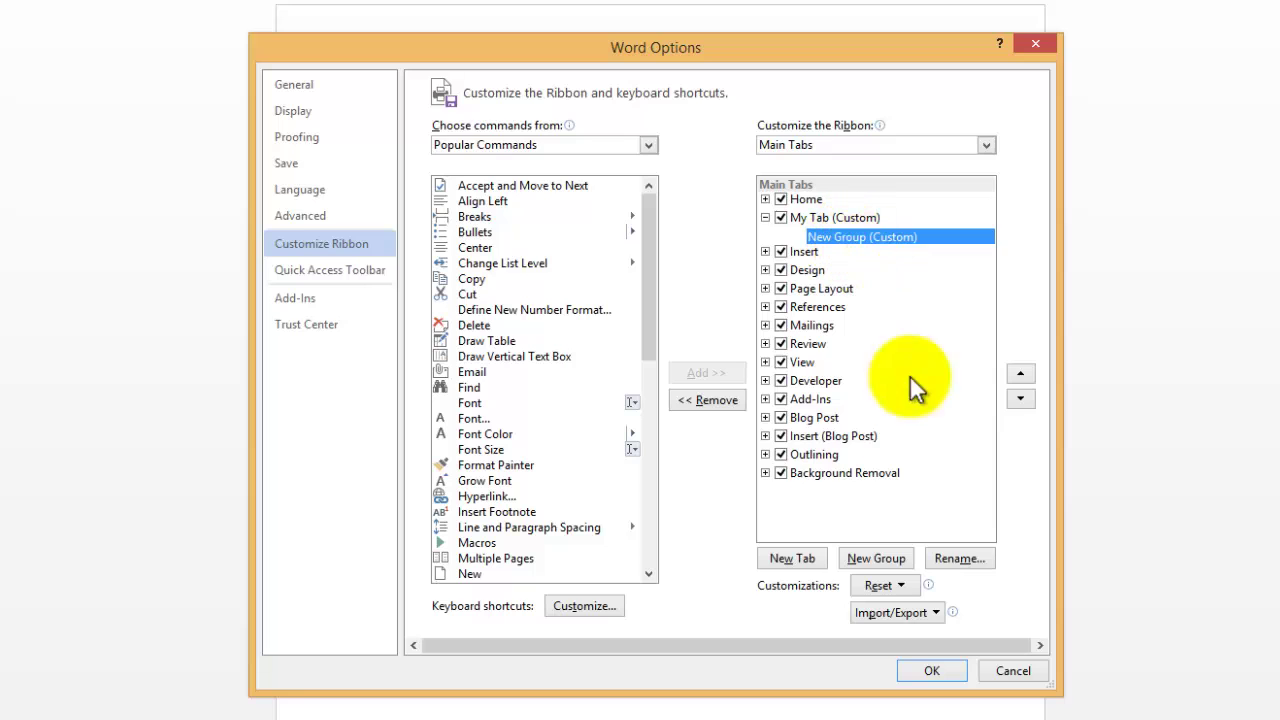
left_click(946, 556)
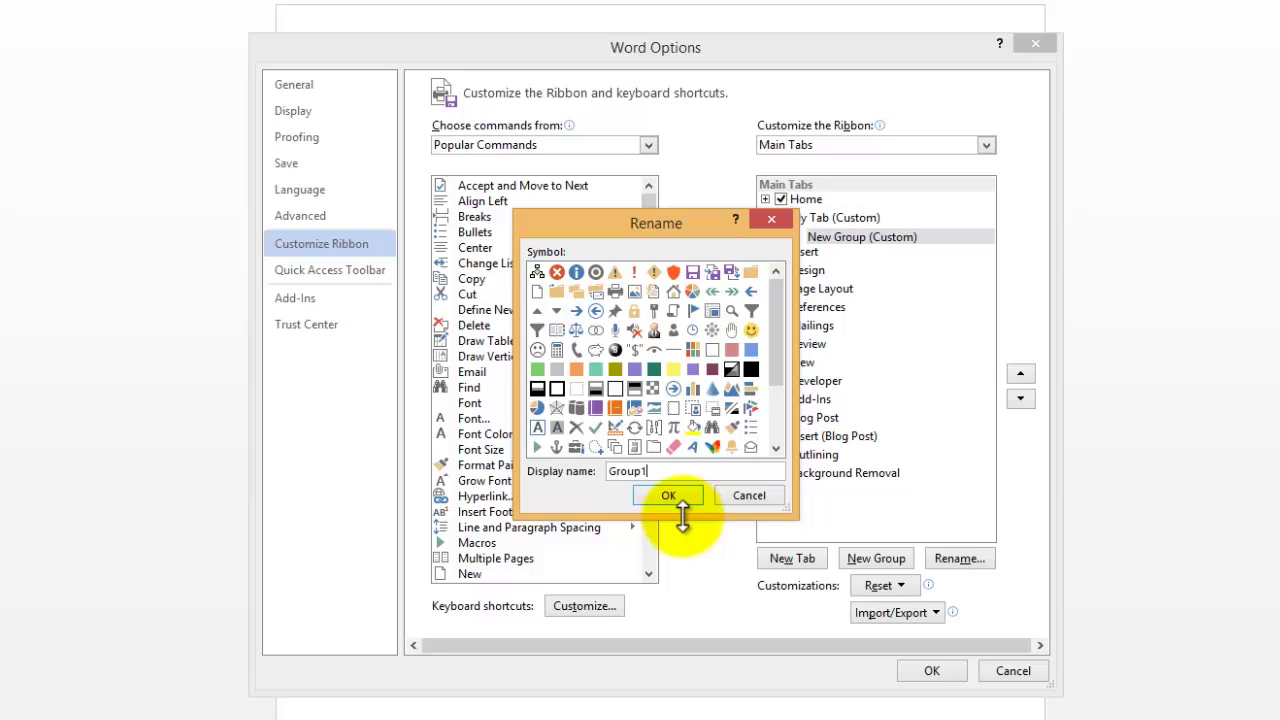
left_click(693, 388)
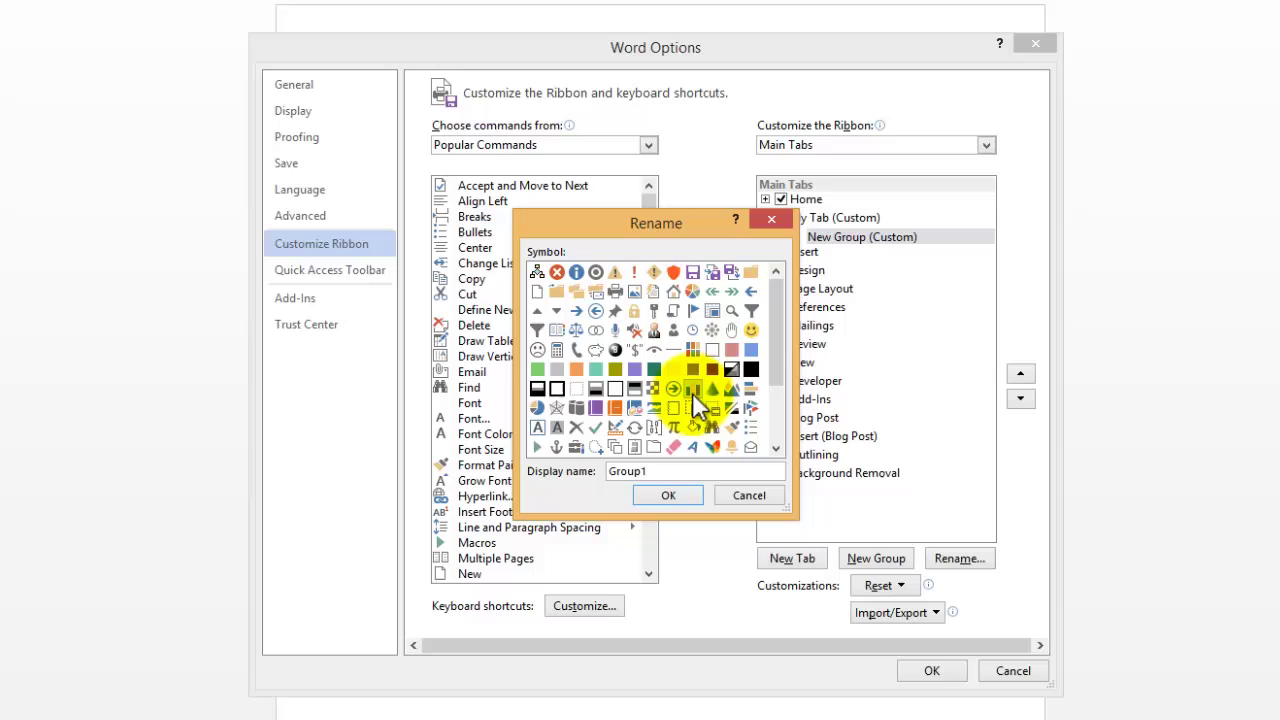
left_click(665, 496)
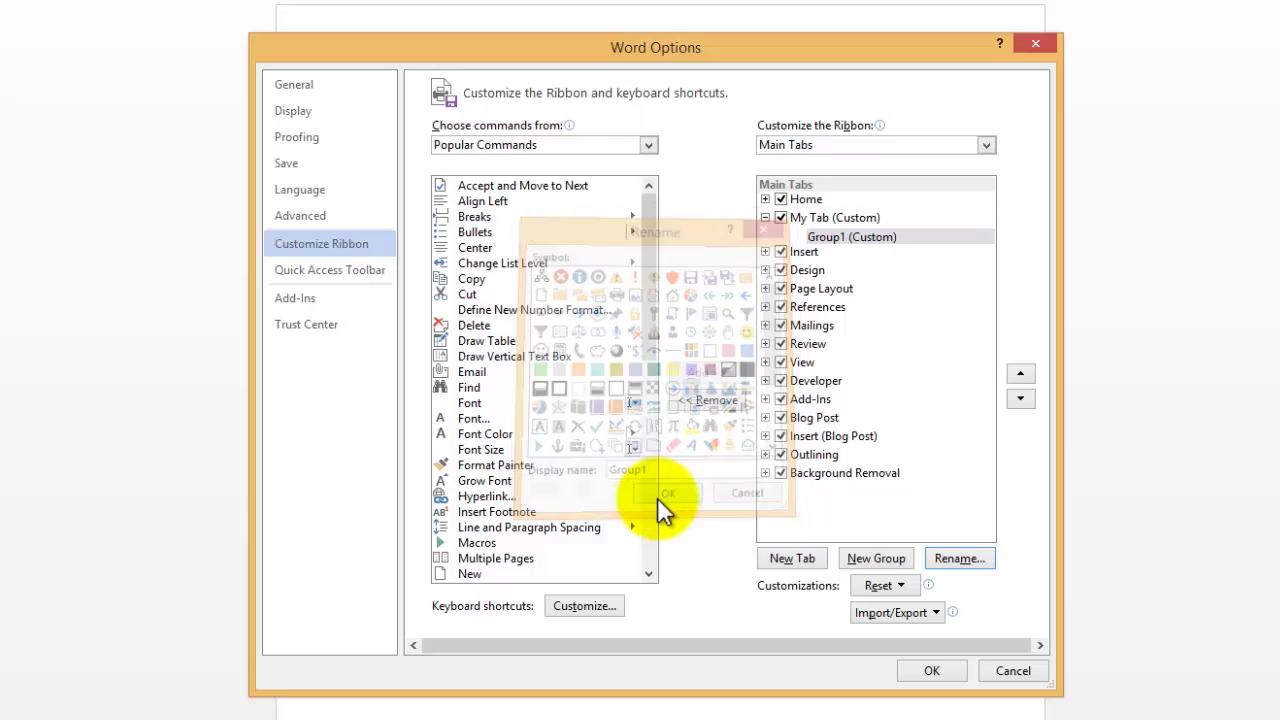
- Add the Open and Paste commands from Popular Commands to Group1
left_click(842, 236)
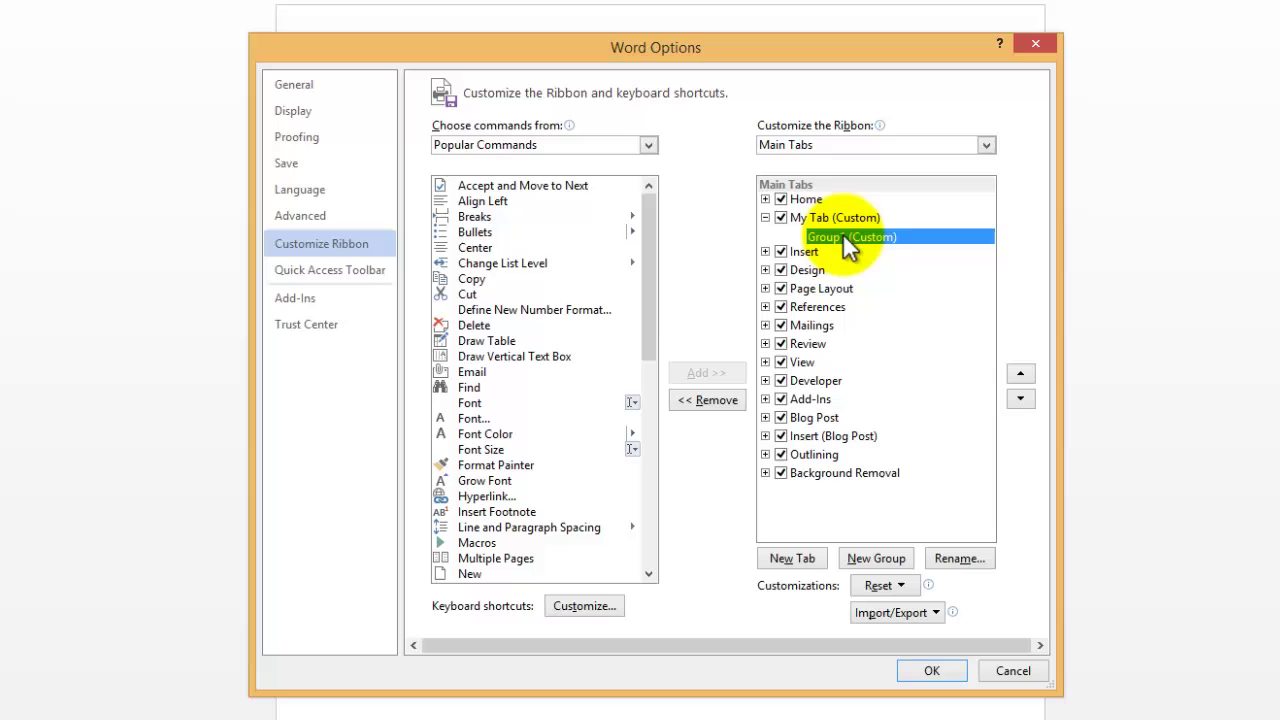
left_click_drag(650, 288, 627, 410)
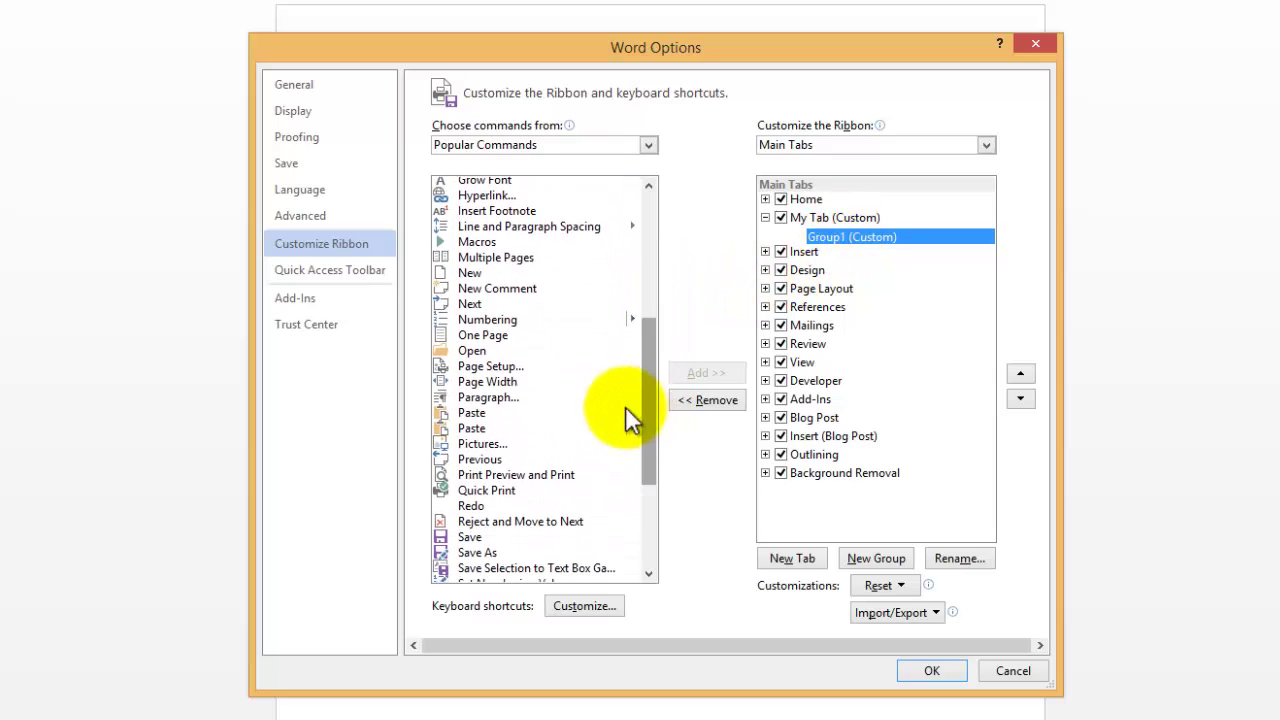
left_click(476, 351)
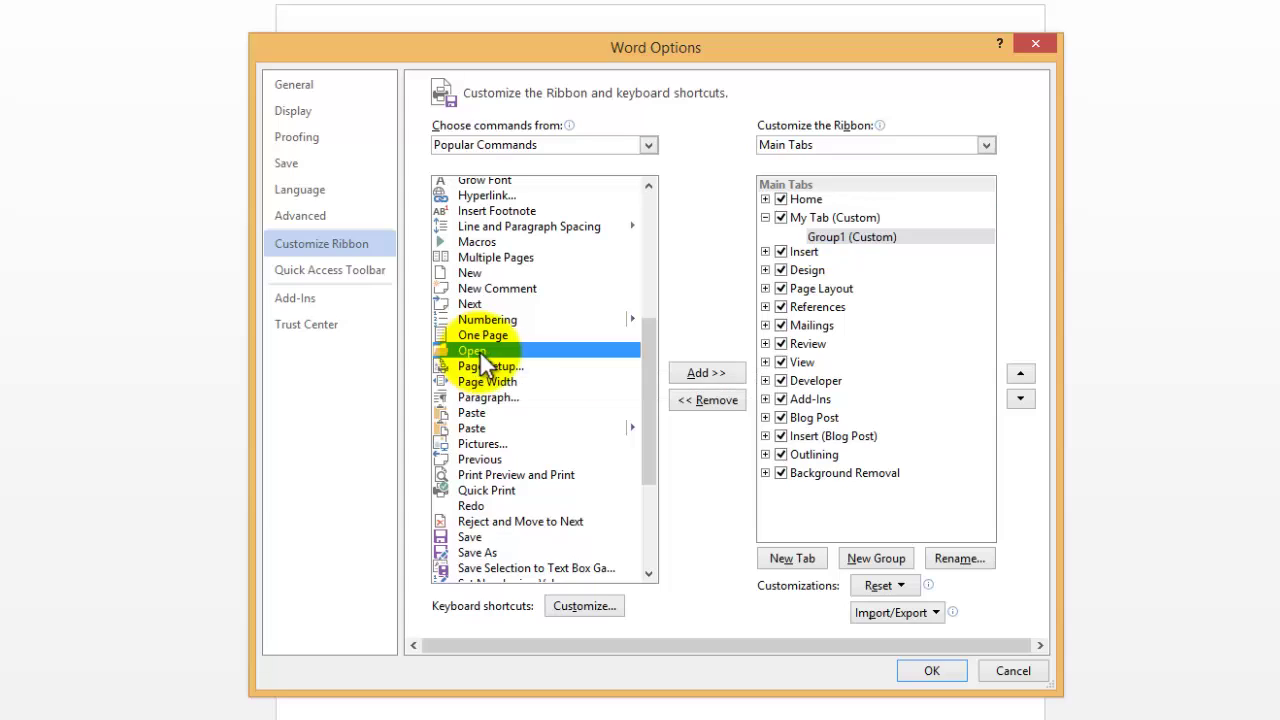
left_click(695, 378)
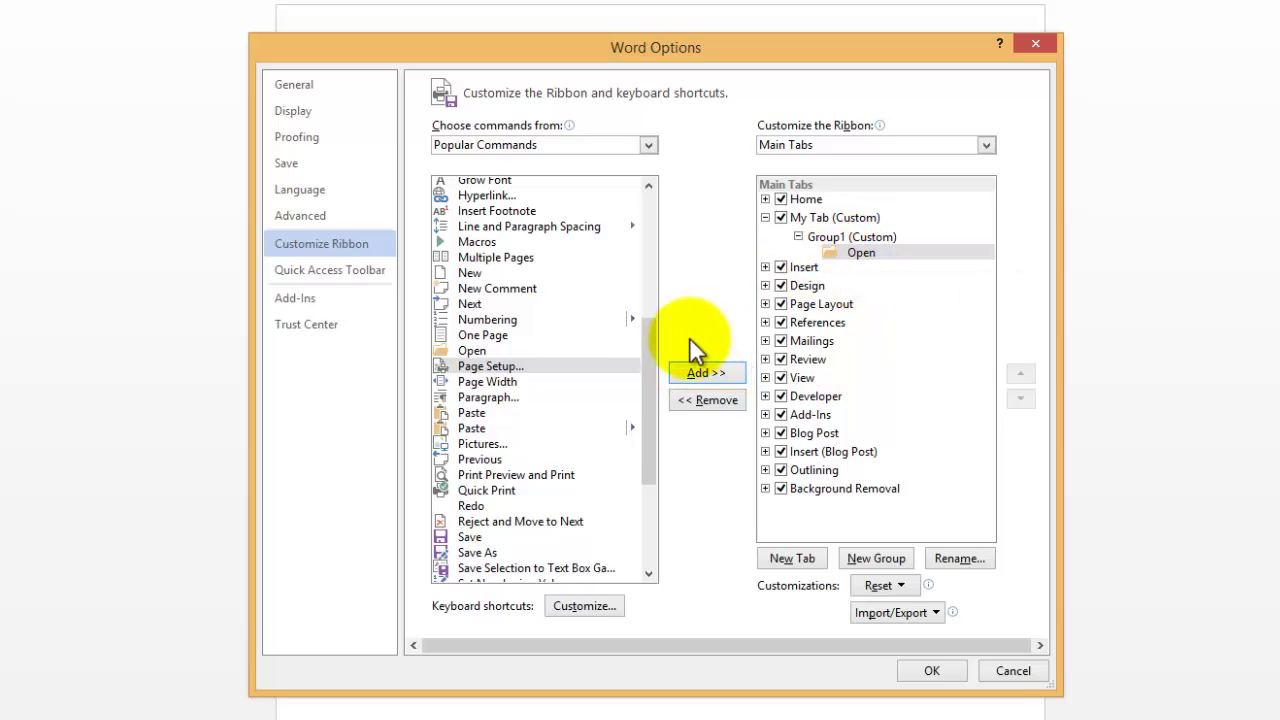
left_click(537, 412)
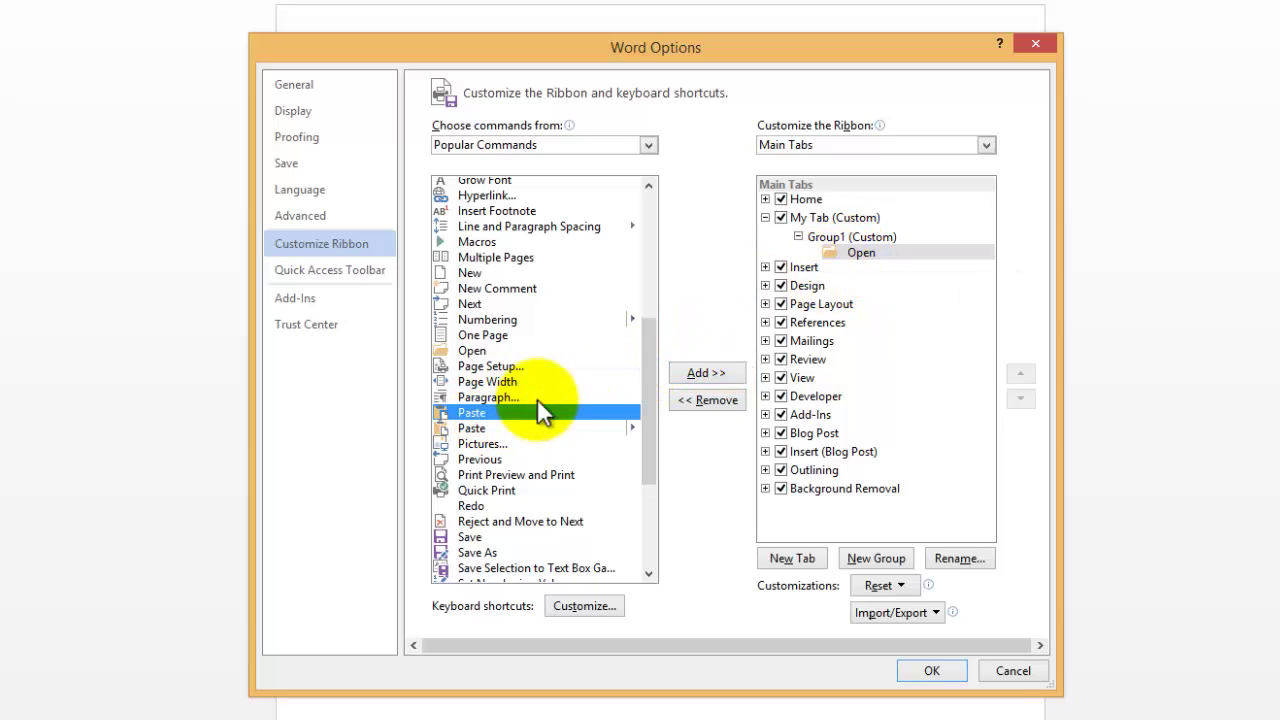
left_click(702, 372)
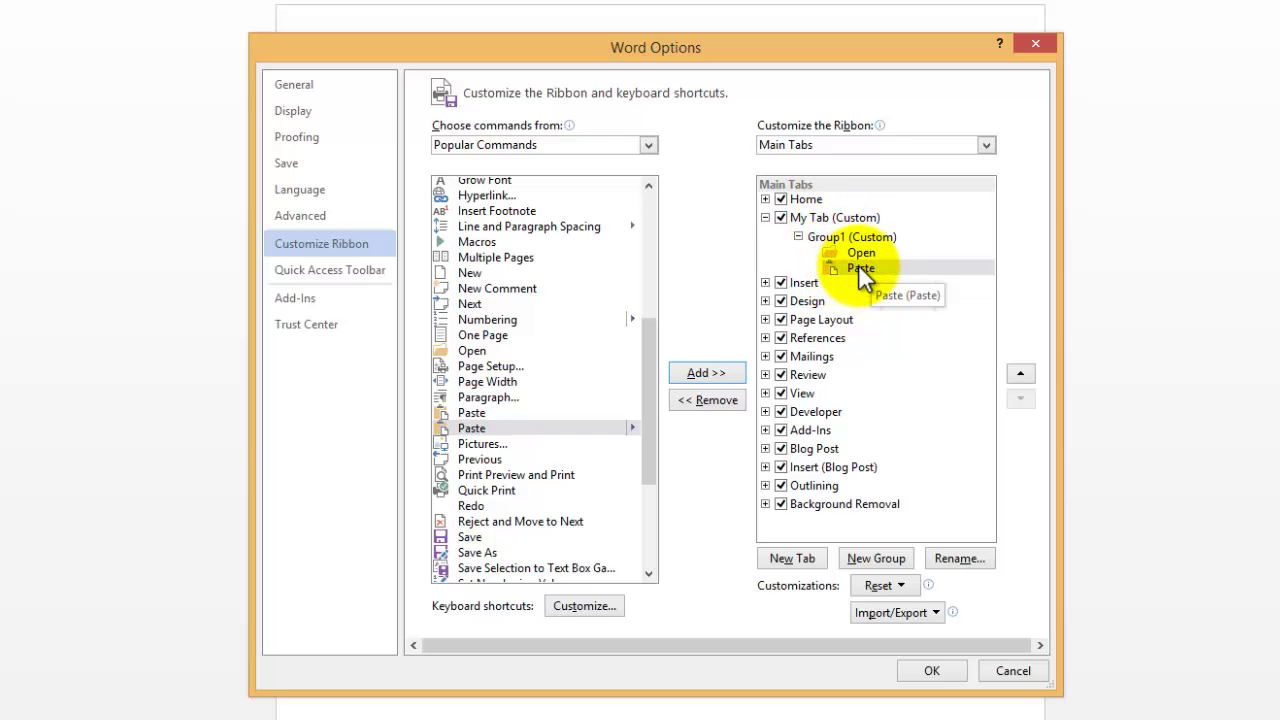
- Reorder Paste above Open within Group1 and My Tab ahead of Home, and apply the ribbon changes
left_click(858, 266)
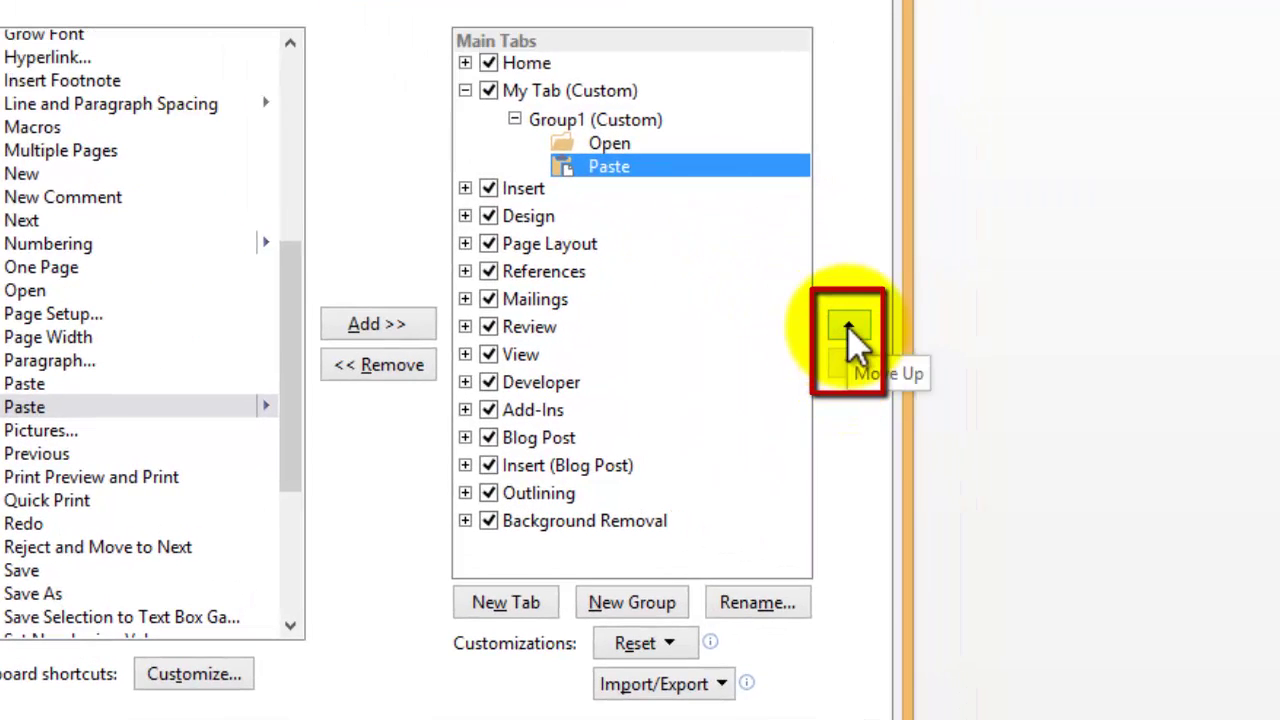
left_click(848, 330)
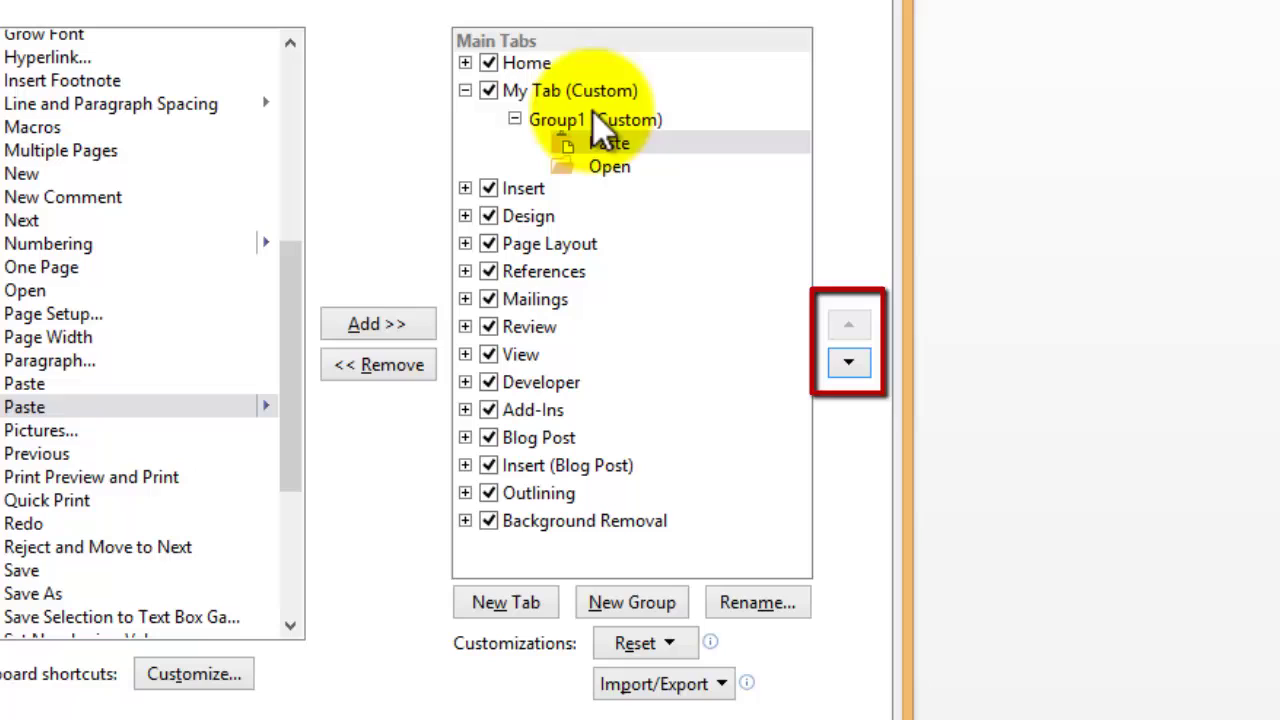
left_click(560, 88)
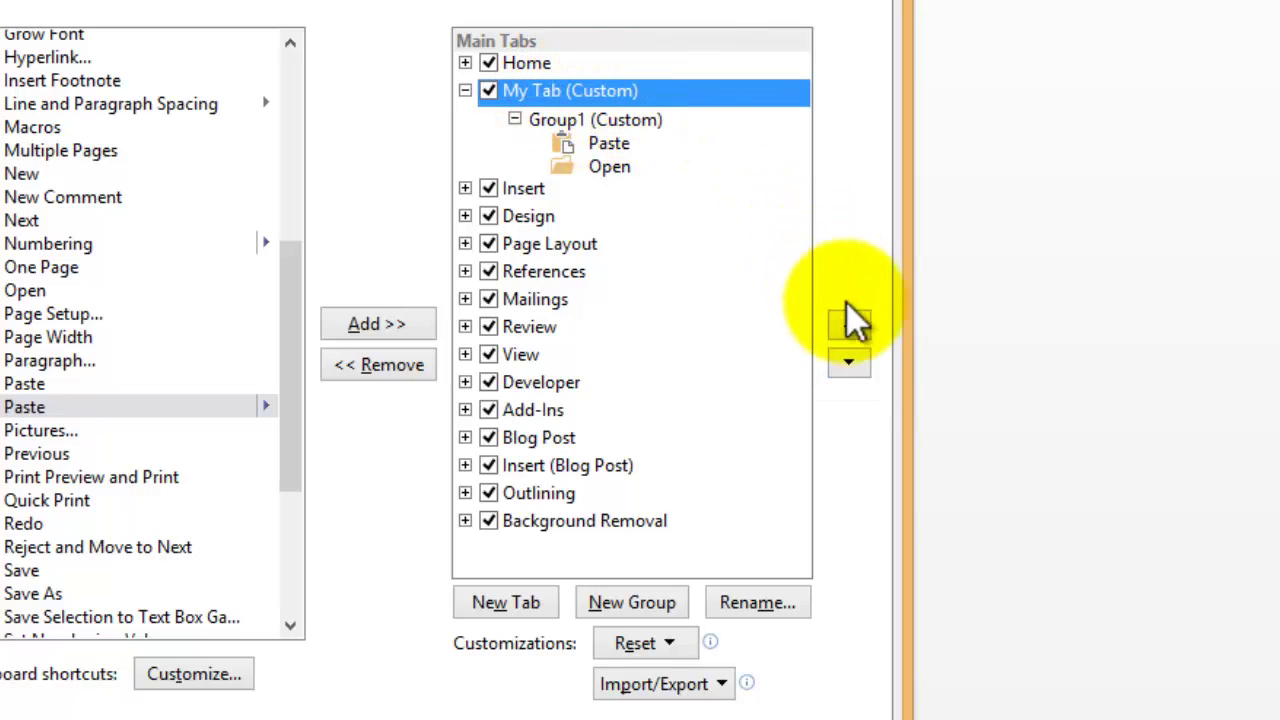
left_click(848, 328)
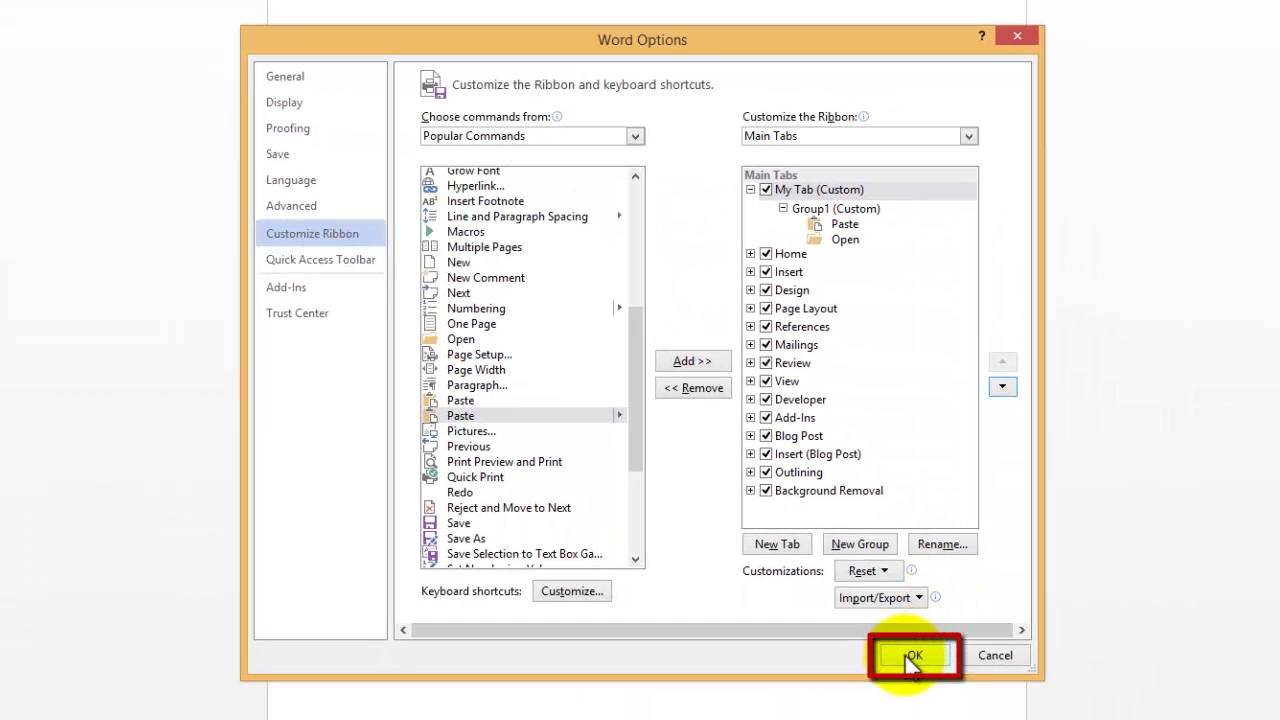
left_click(912, 658)
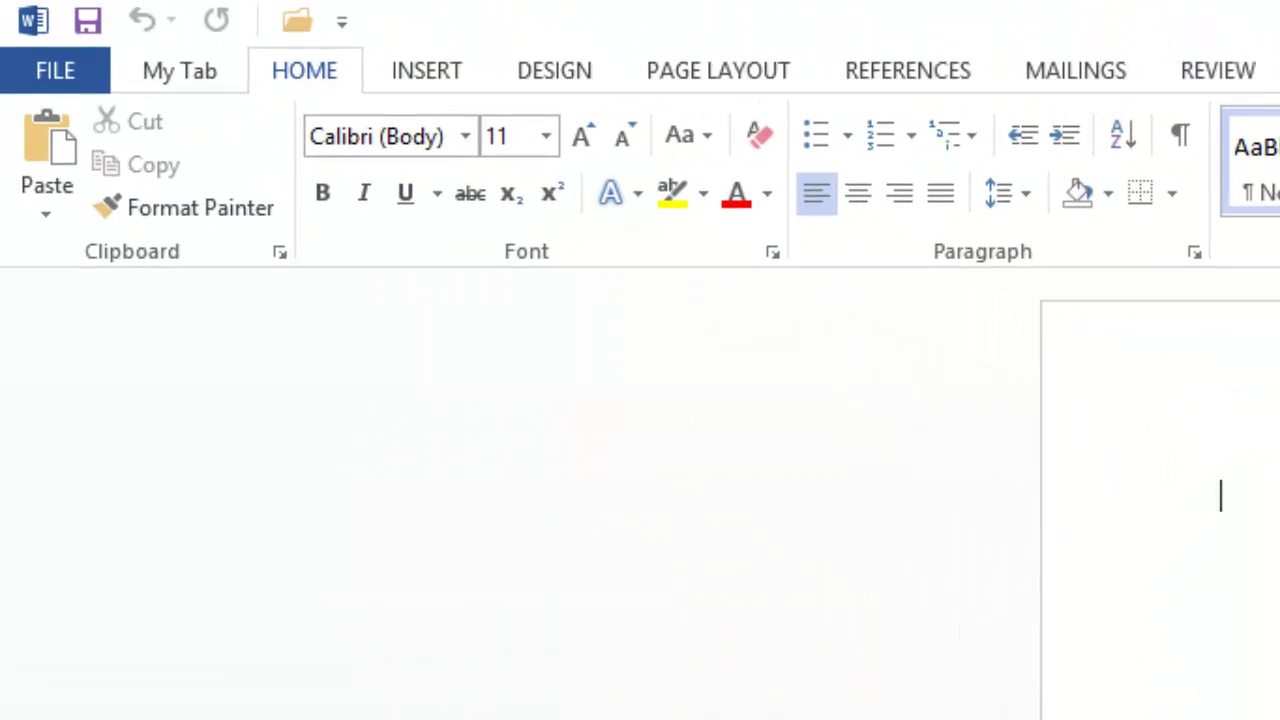
- Reopen ribbon customization from My Tab and add a second group named Group2 to that tab
left_click(177, 86)
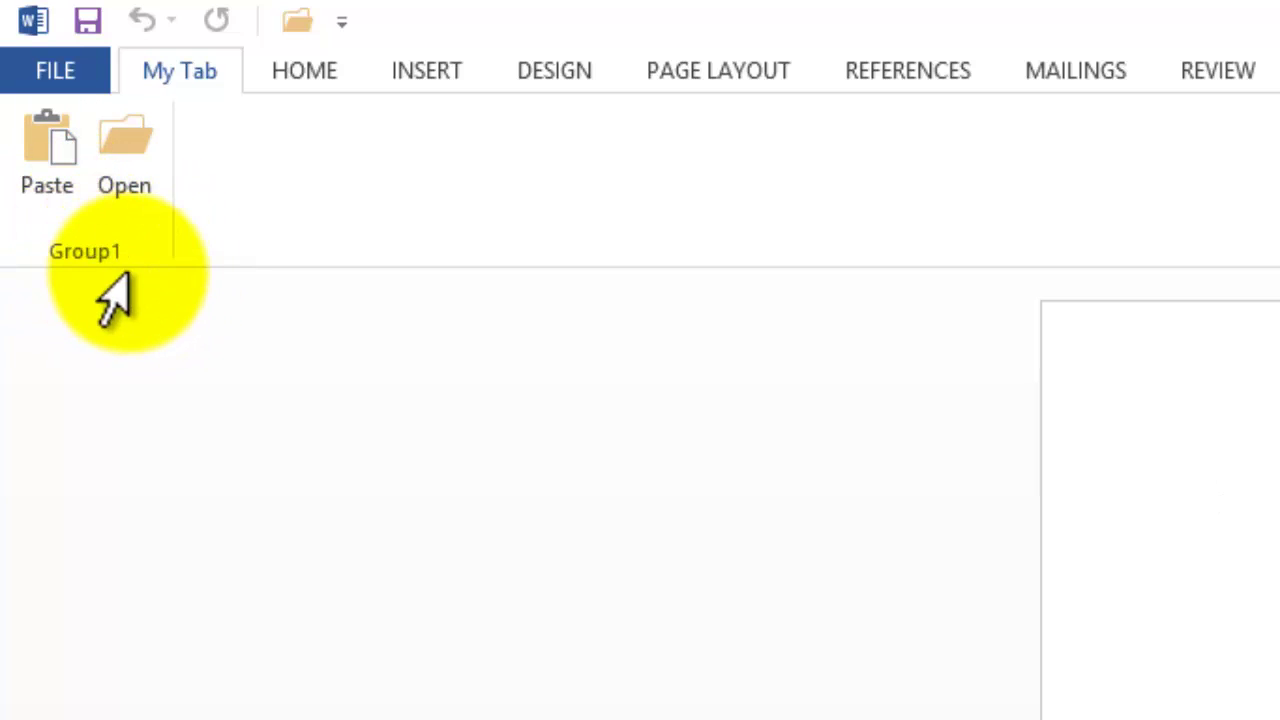
right_click(290, 212)
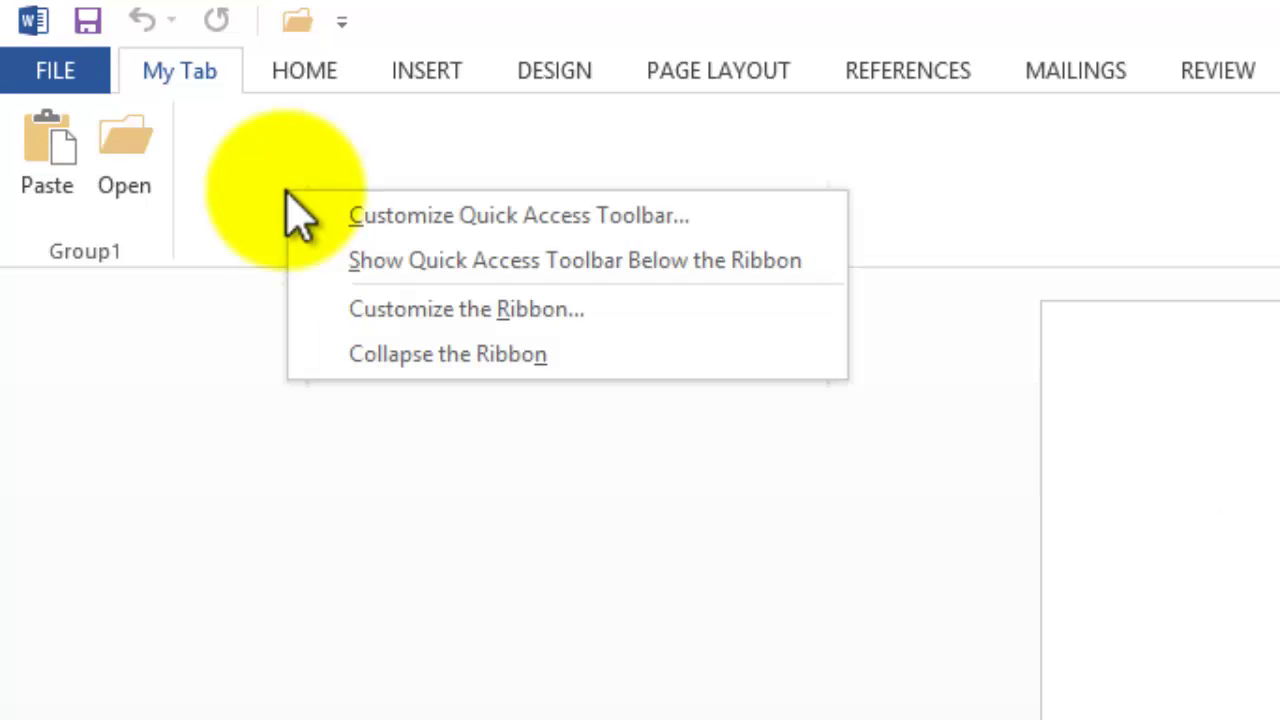
left_click(360, 310)
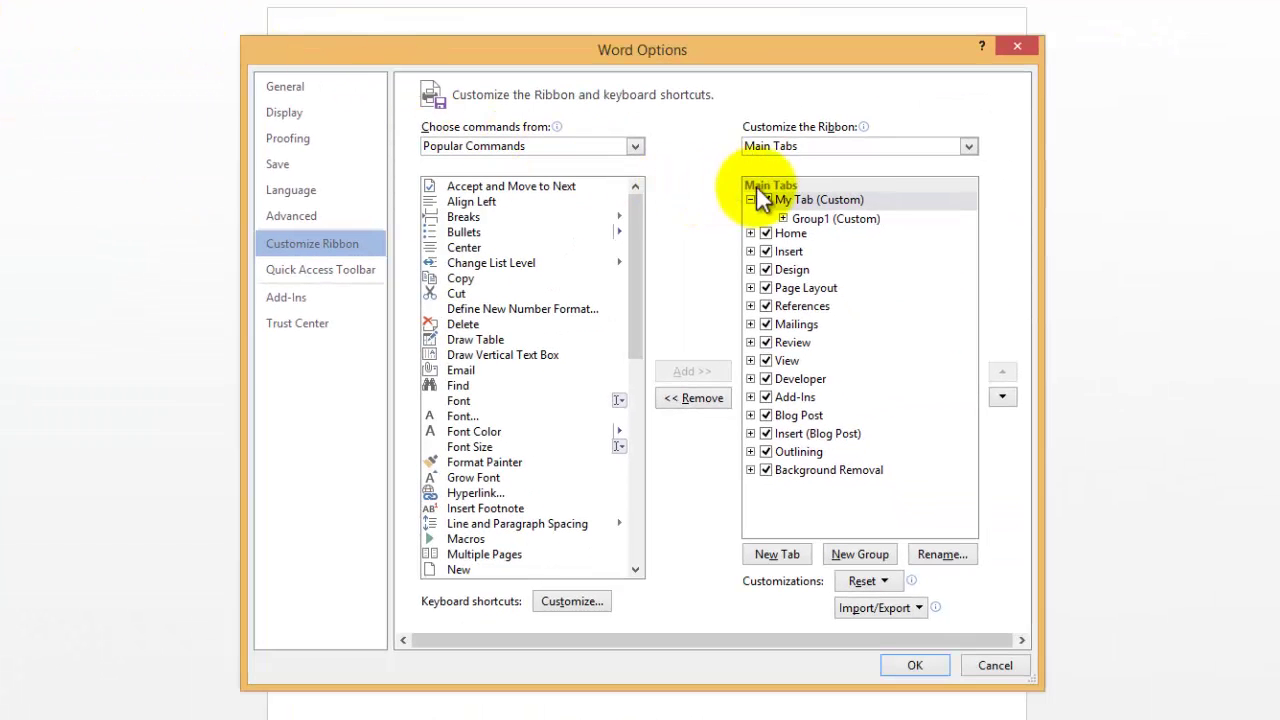
left_click(805, 201)
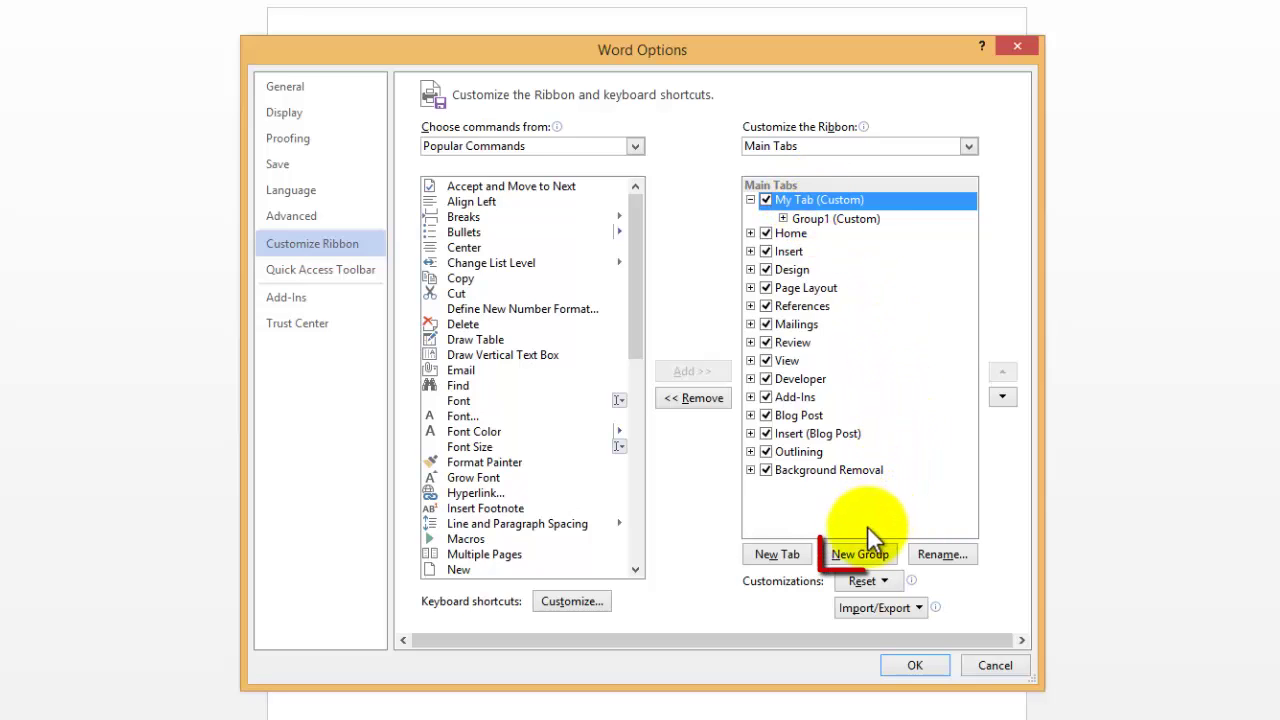
left_click(857, 556)
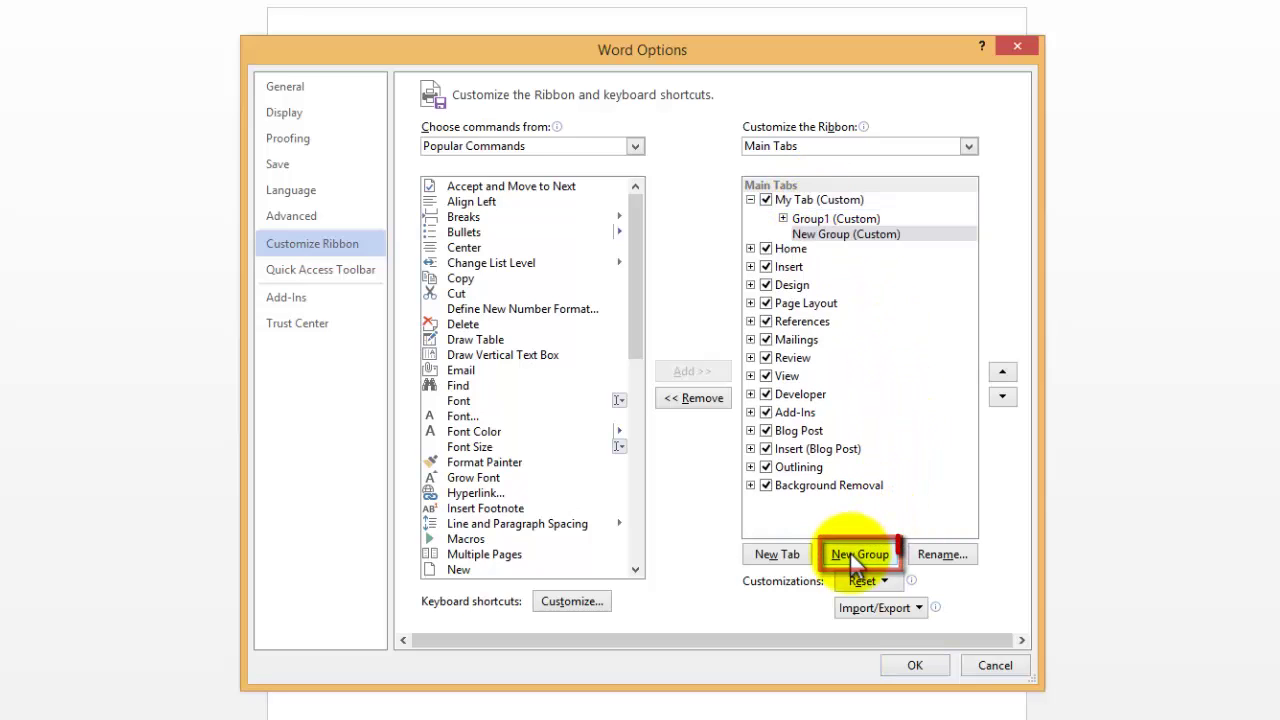
left_click(928, 558)
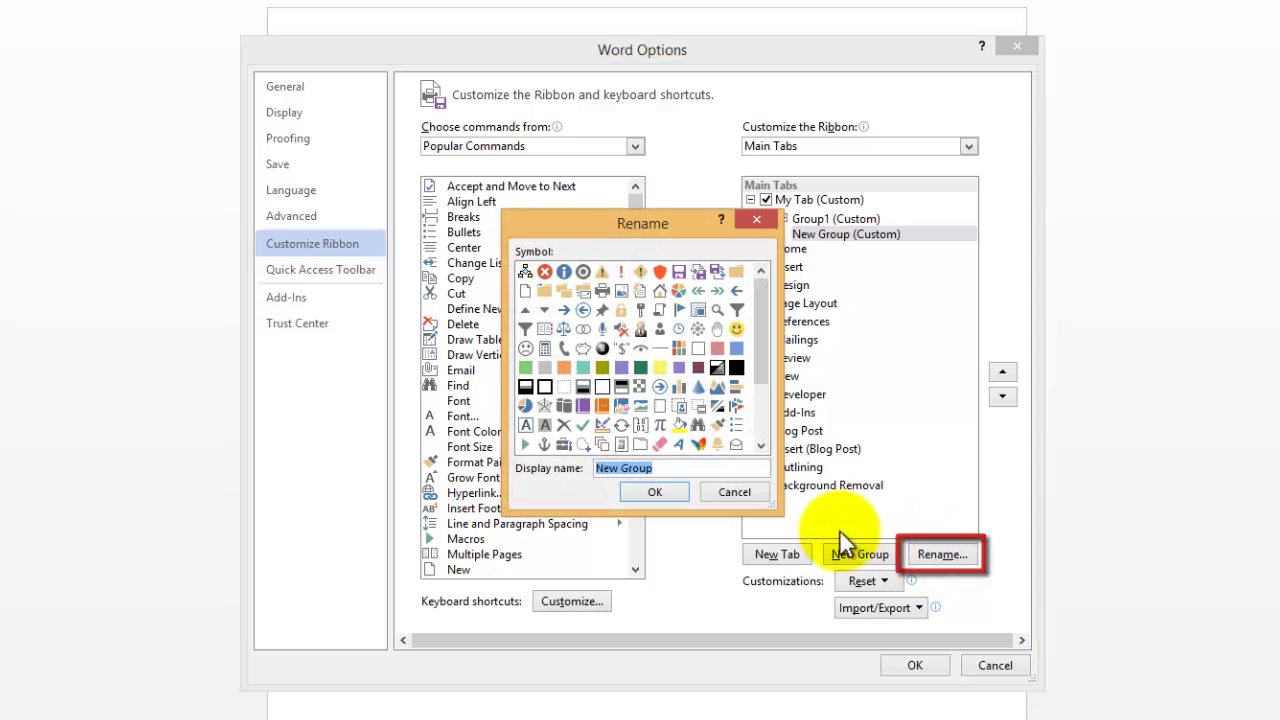
type("Group2")
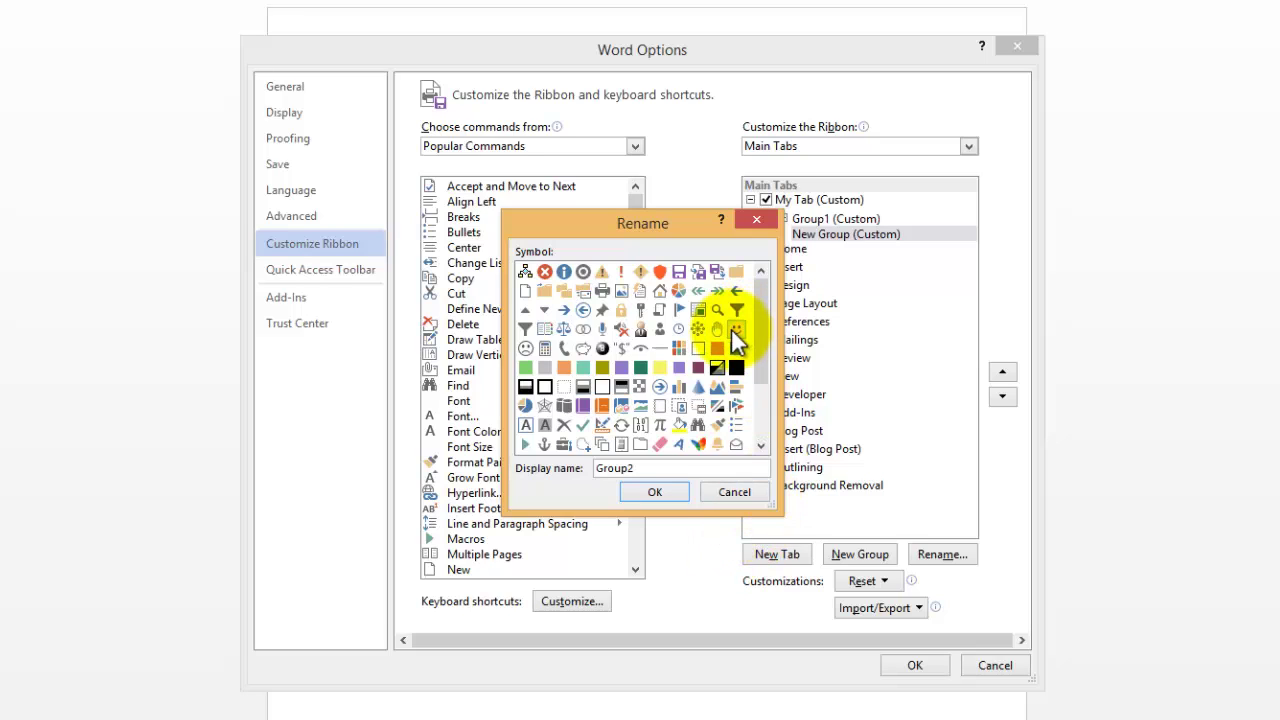
left_click(656, 493)
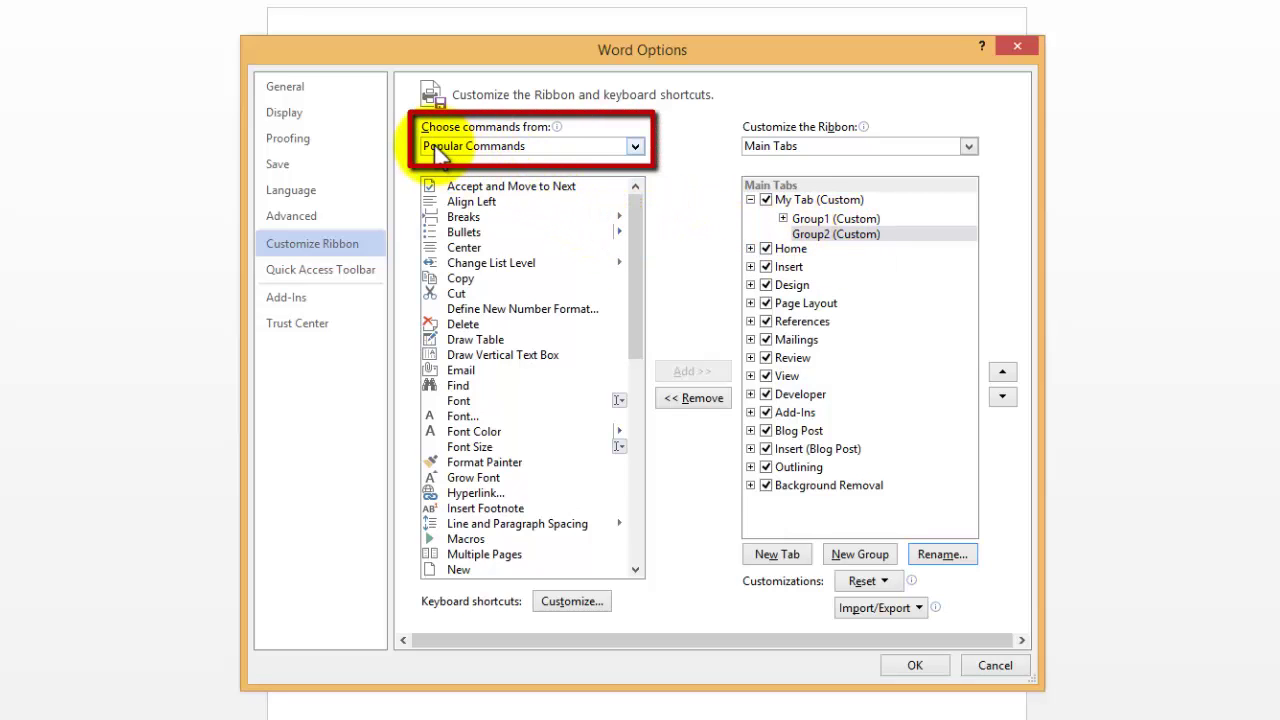
- Add the Close All command from Commands Not in the Ribbon to Group2
left_click(546, 147)
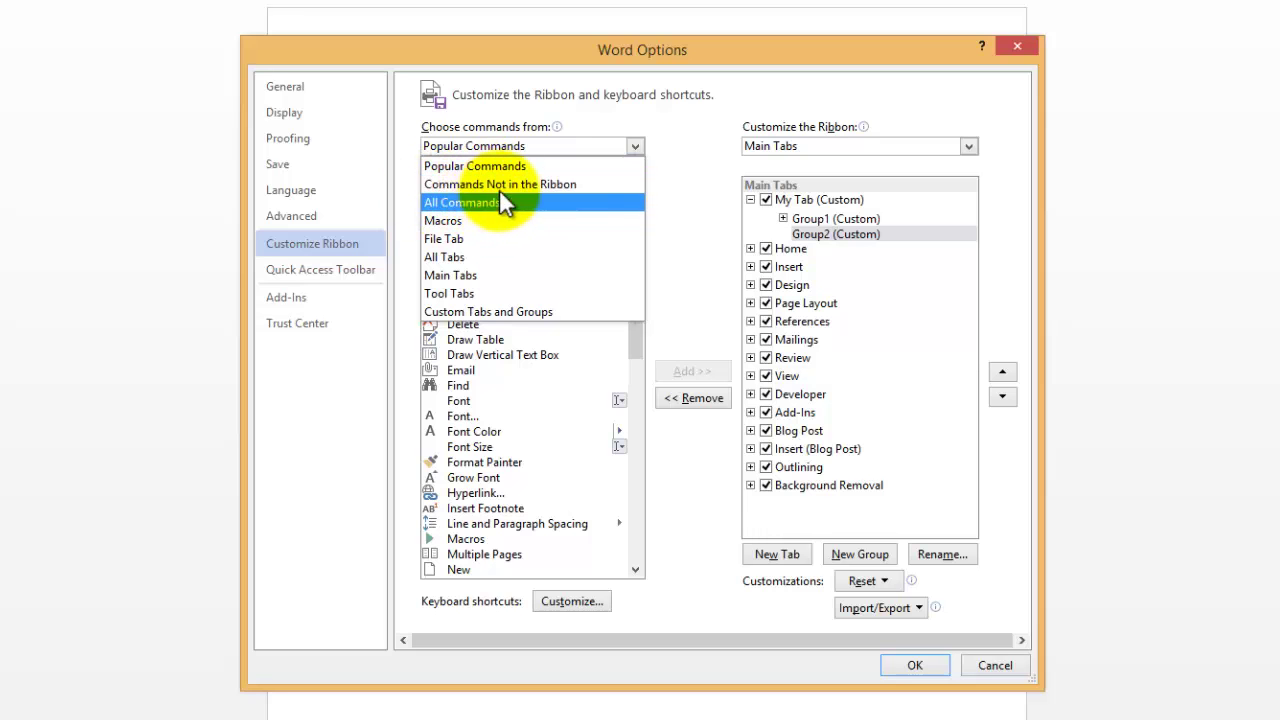
left_click(516, 185)
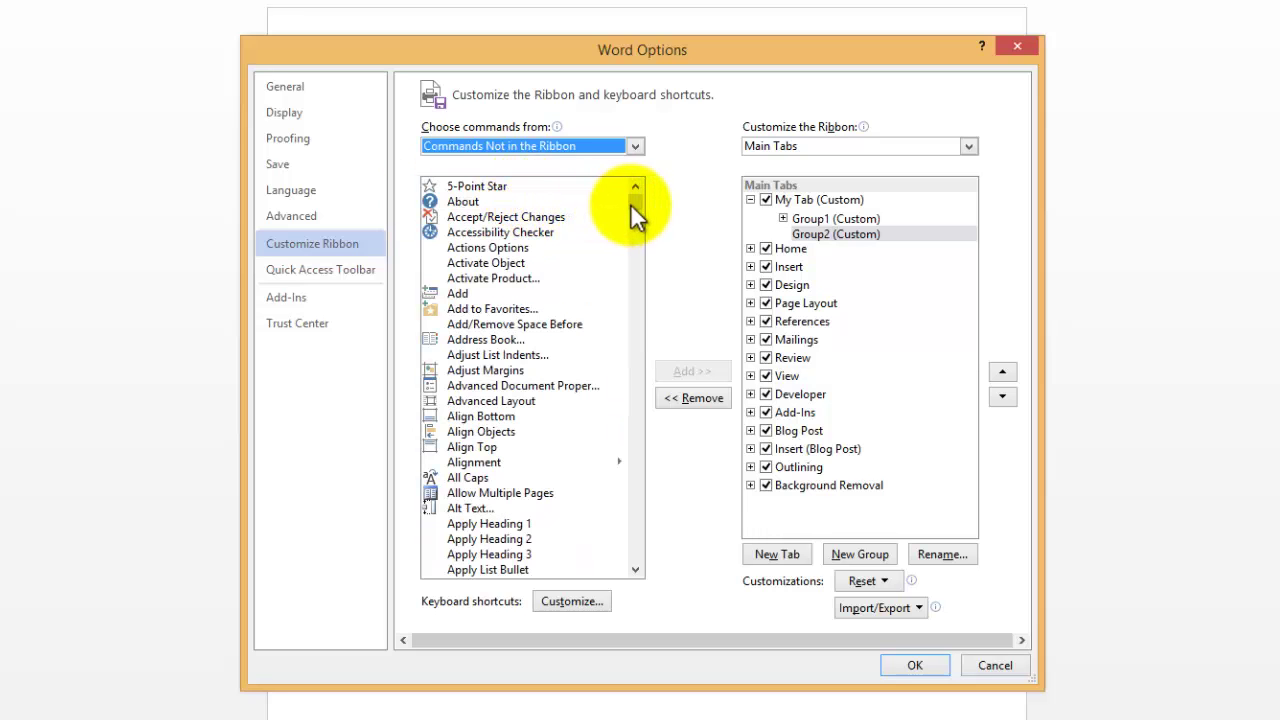
left_click_drag(630, 203, 641, 233)
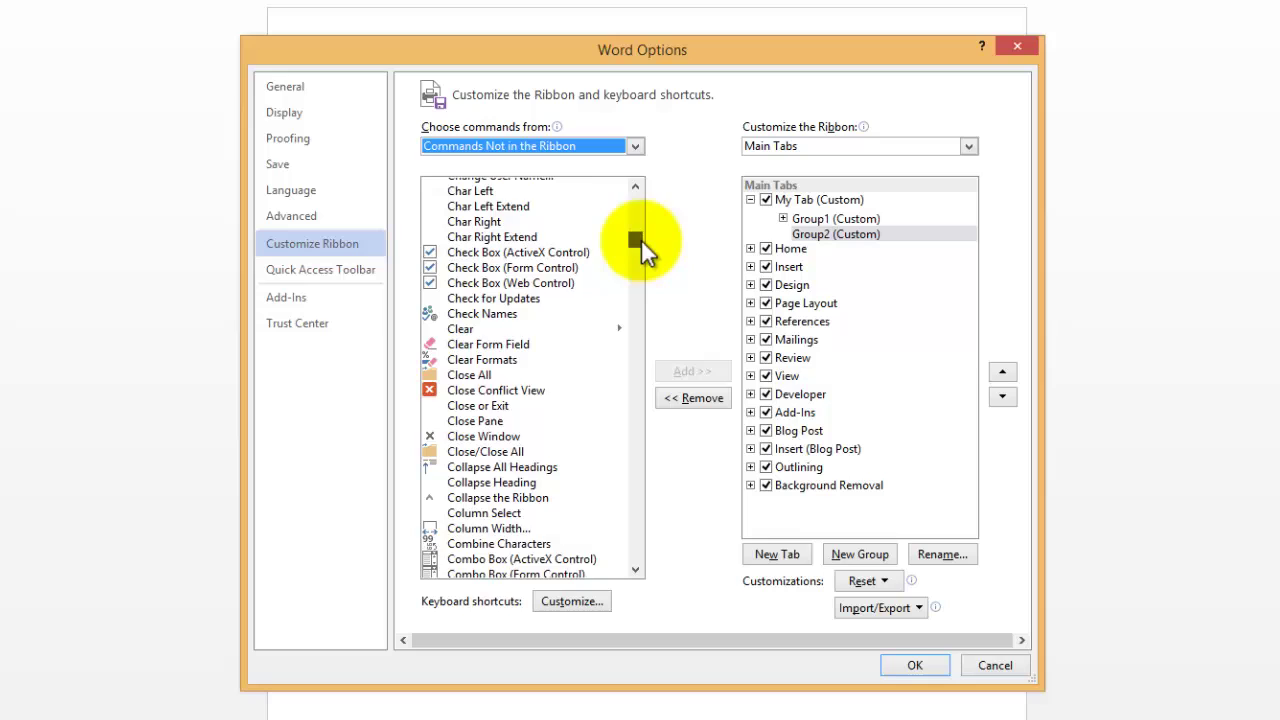
left_click_drag(641, 239, 641, 242)
left_click(505, 320)
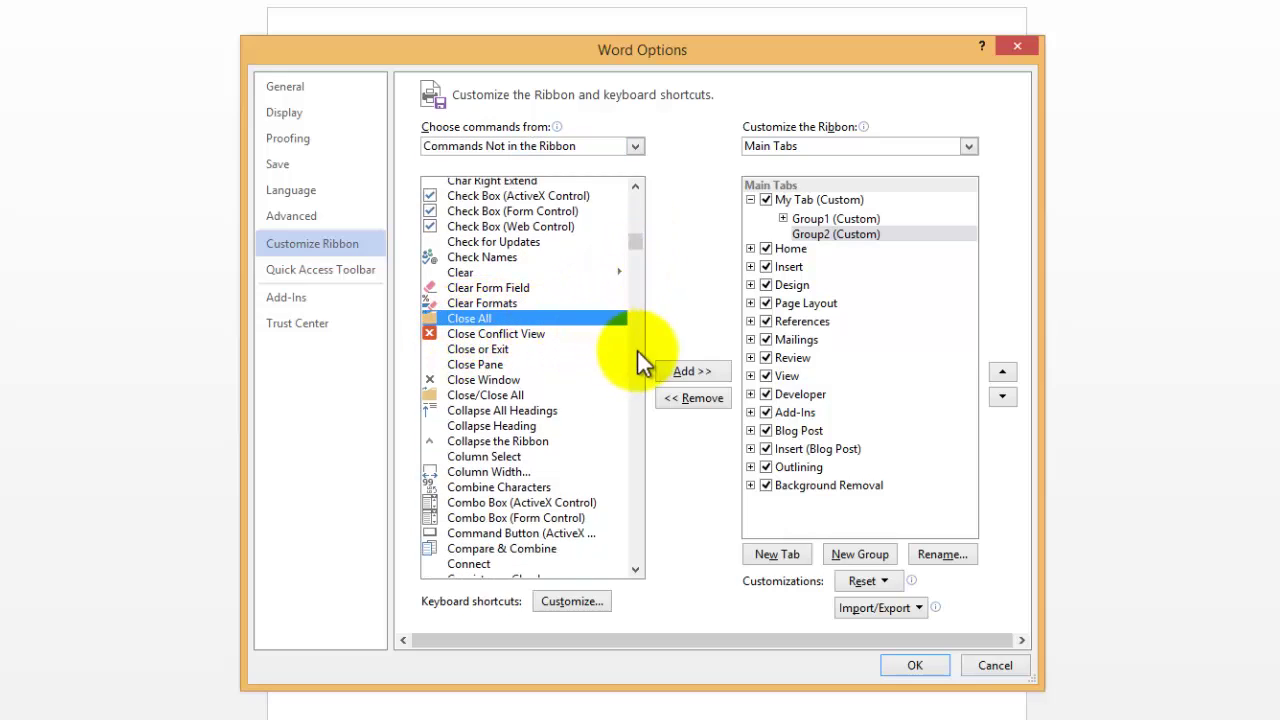
left_click(684, 371)
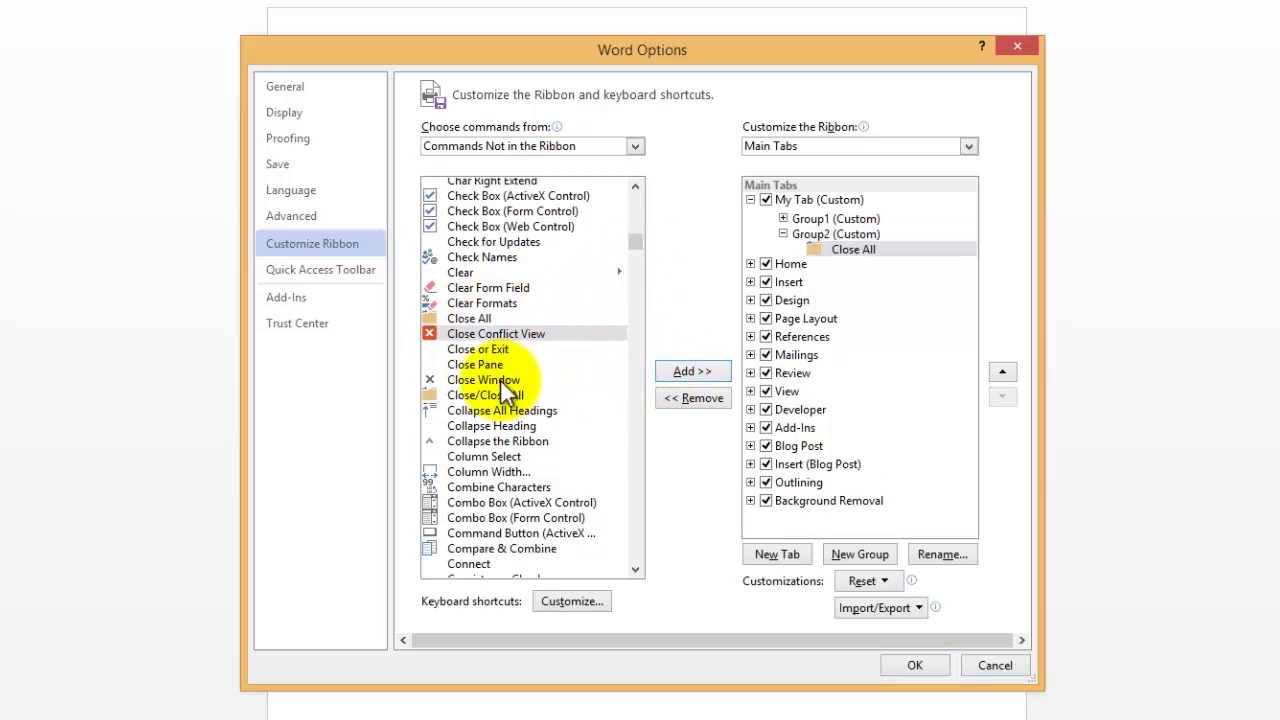
- Add the Close/Close All command to Group2 and apply the ribbon changes
left_click(485, 395)
left_click(676, 370)
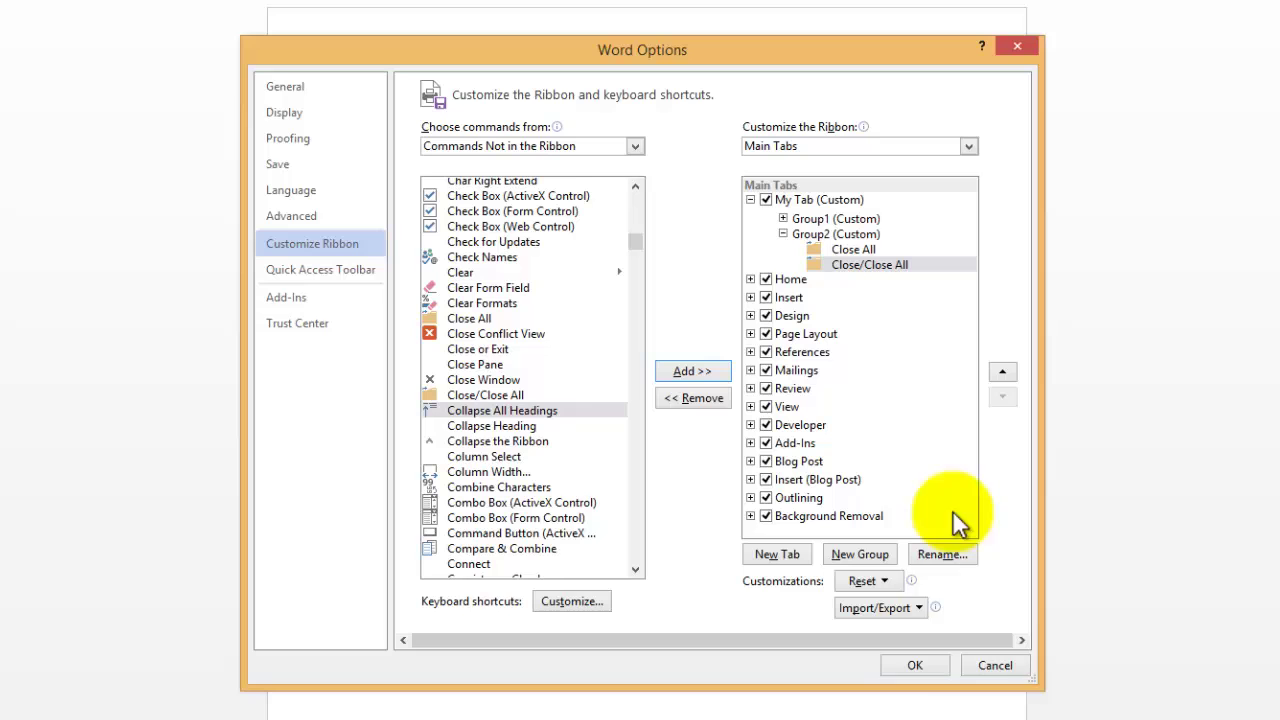
left_click(912, 666)
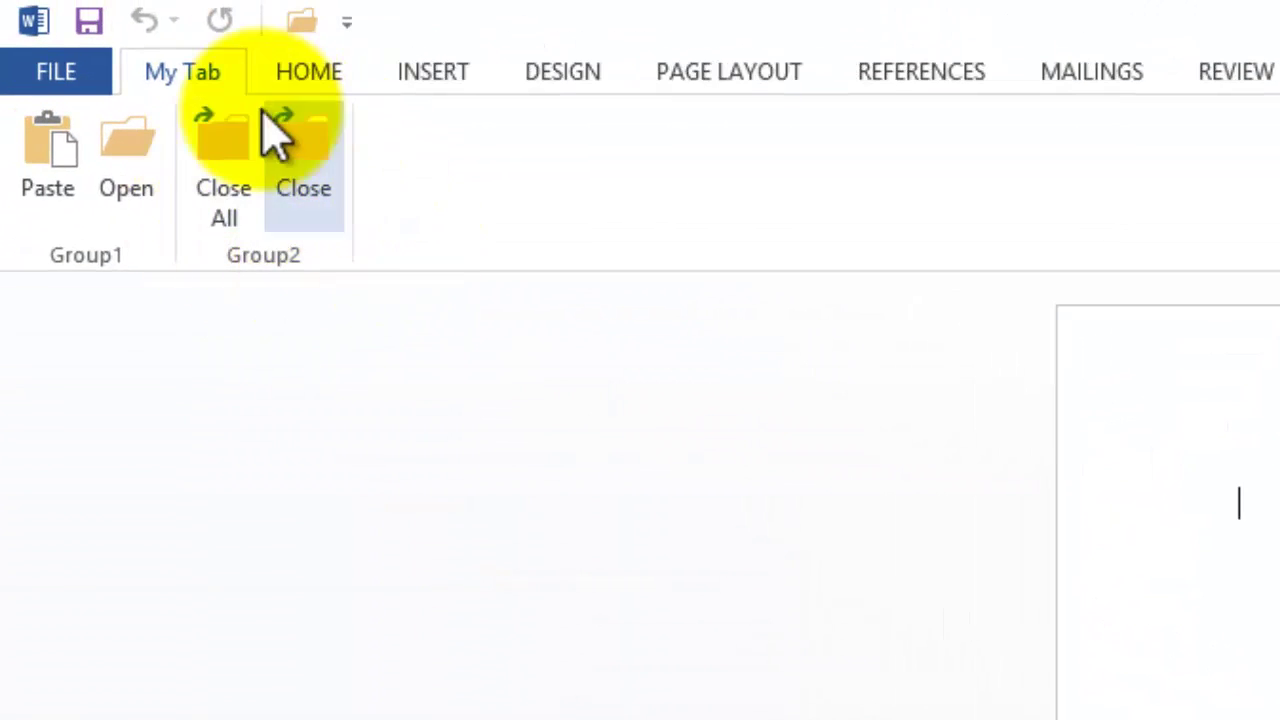
- Reopen ribbon customization and check the options for importing and exporting customizations
right_click(518, 176)
left_click(660, 291)
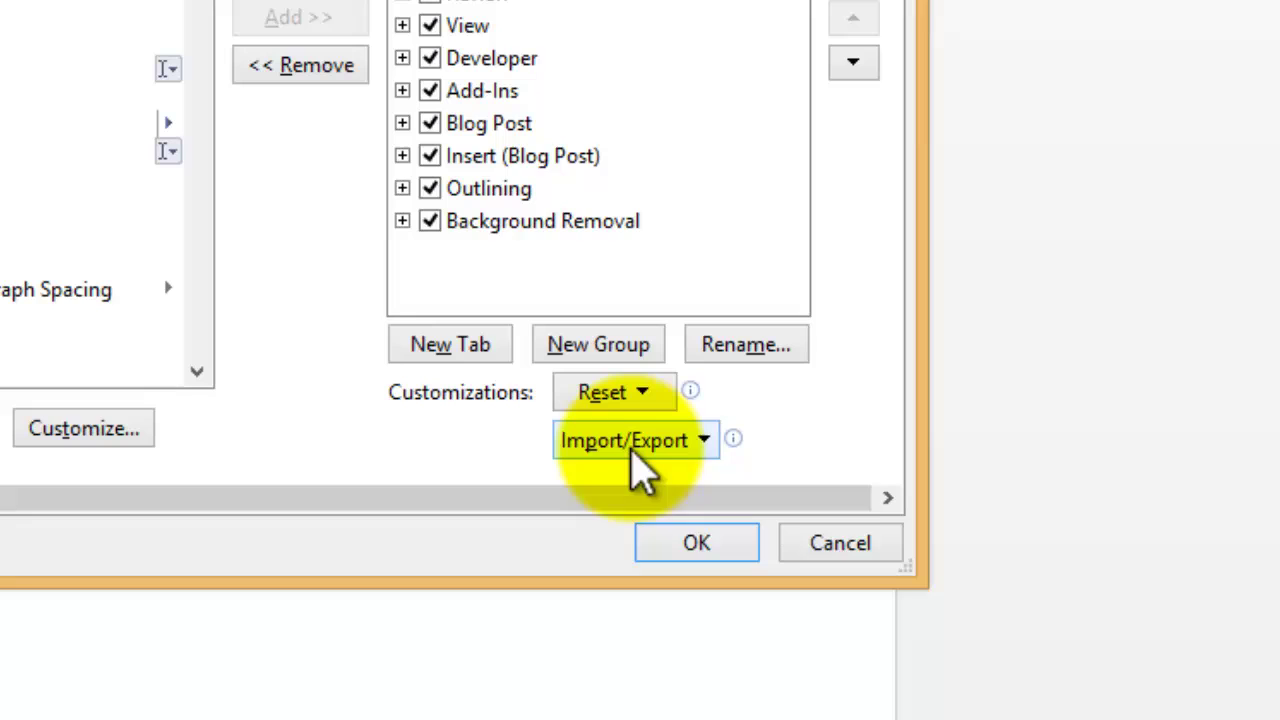
left_click(640, 468)
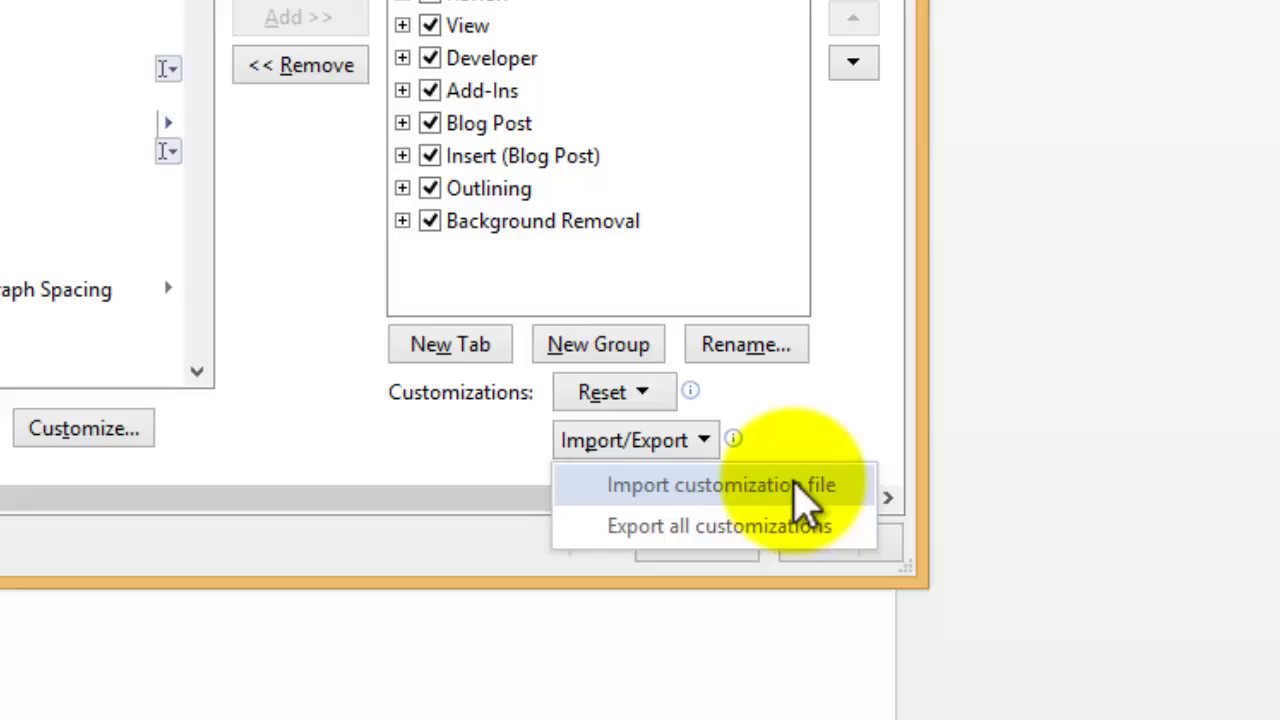
key("Escape")
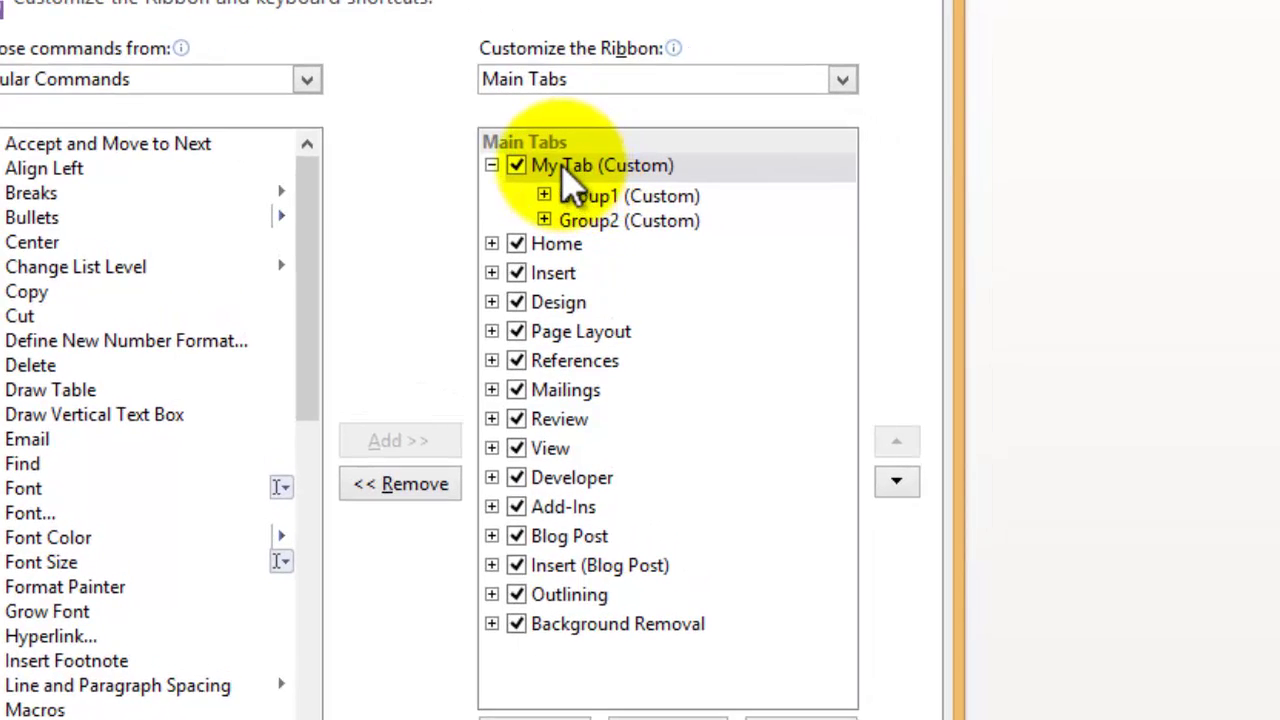
- Examine the removal options available for My Tab, Group2 and the Close command inside Group2
left_click(573, 177)
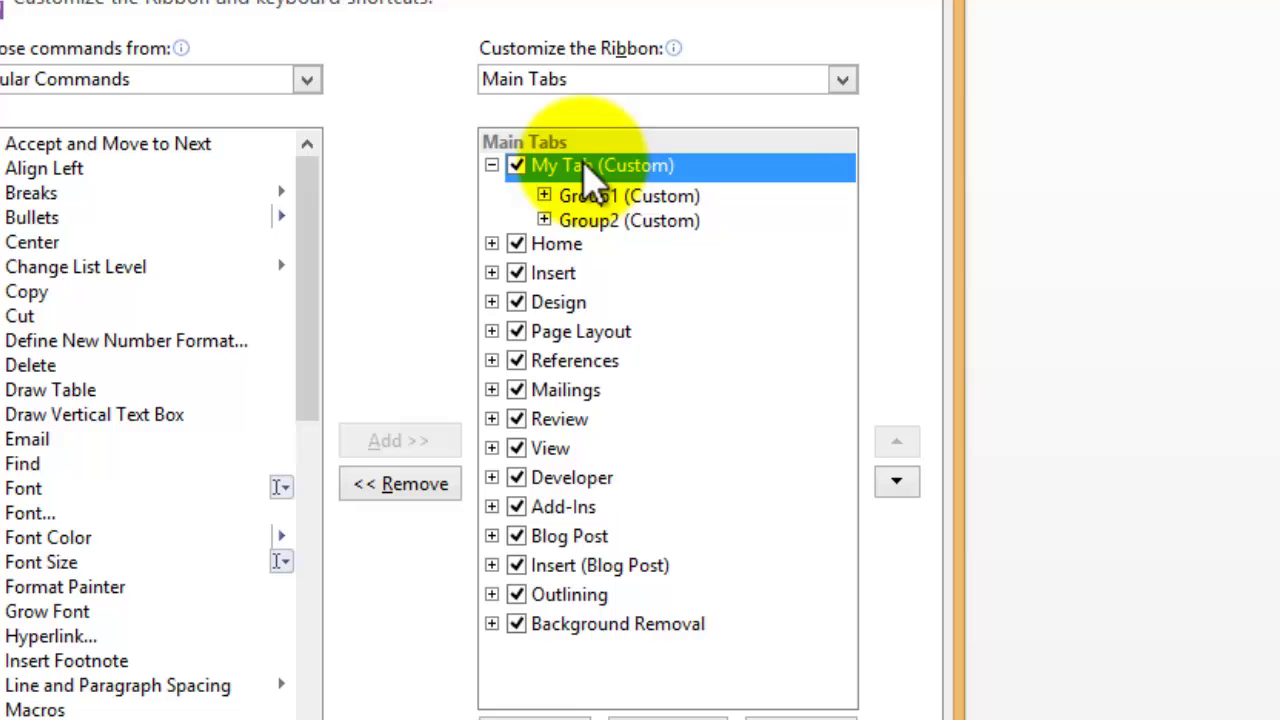
right_click(588, 168)
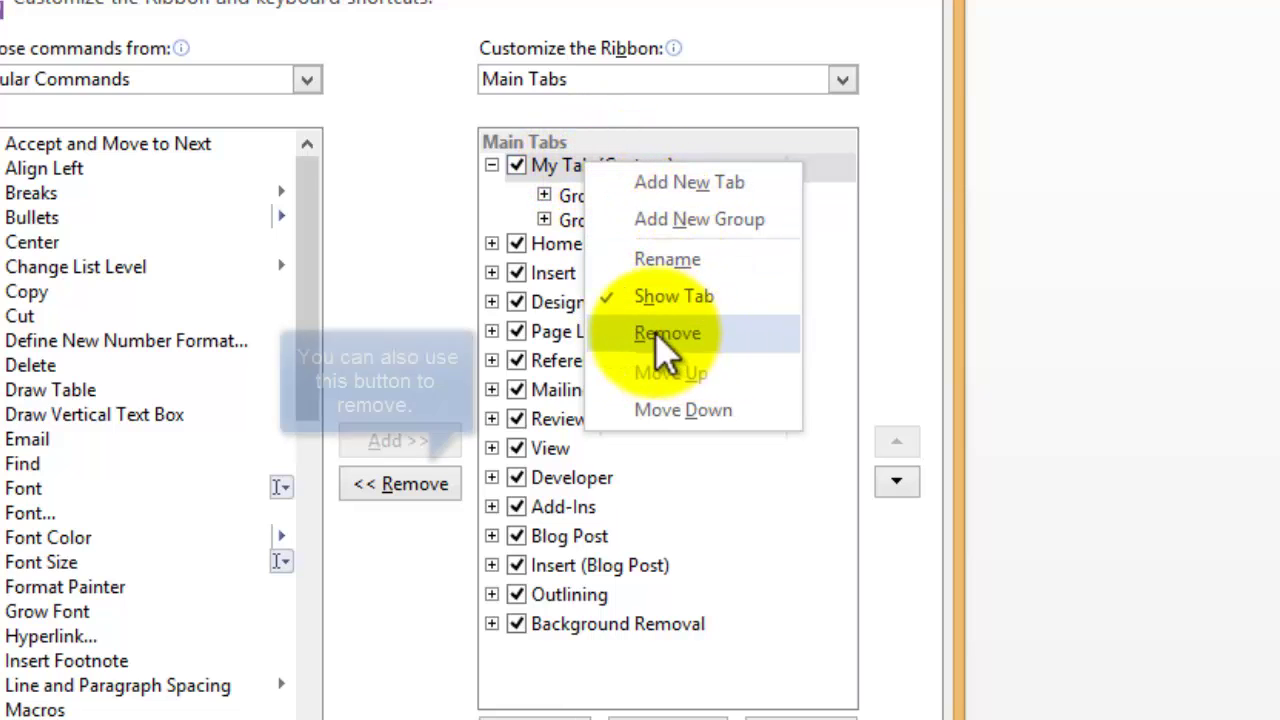
key("Escape")
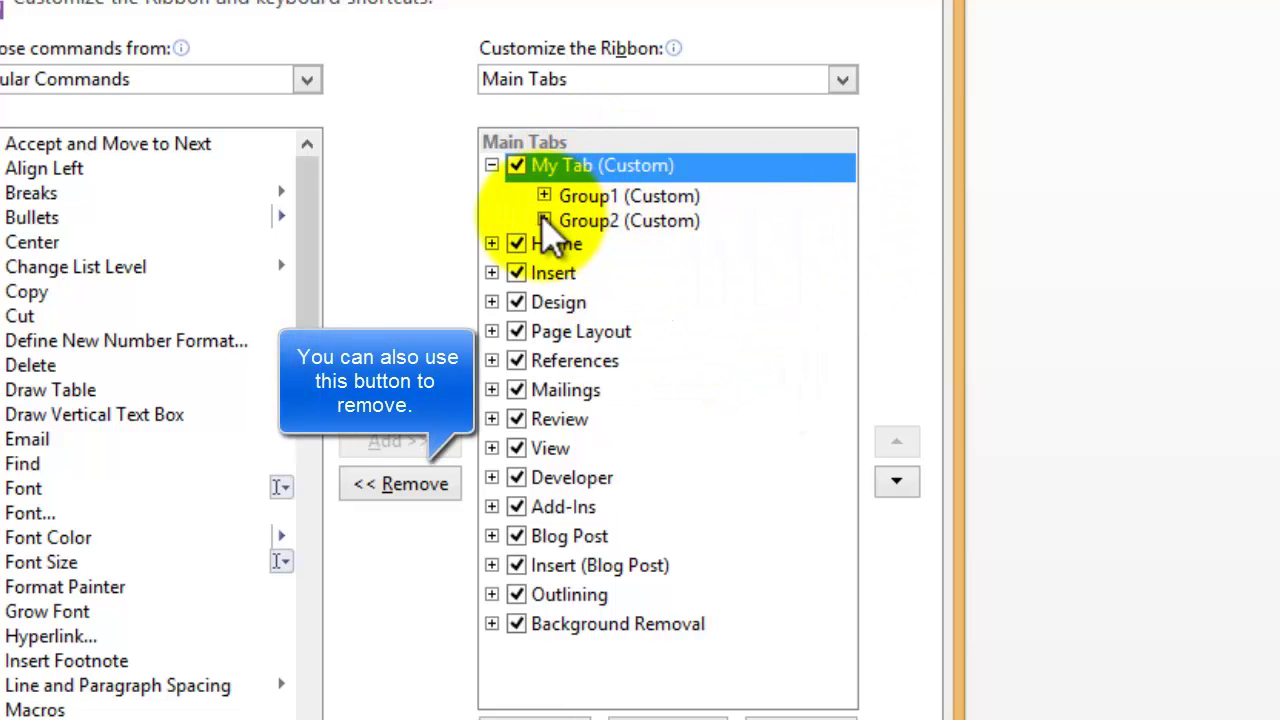
left_click(588, 226)
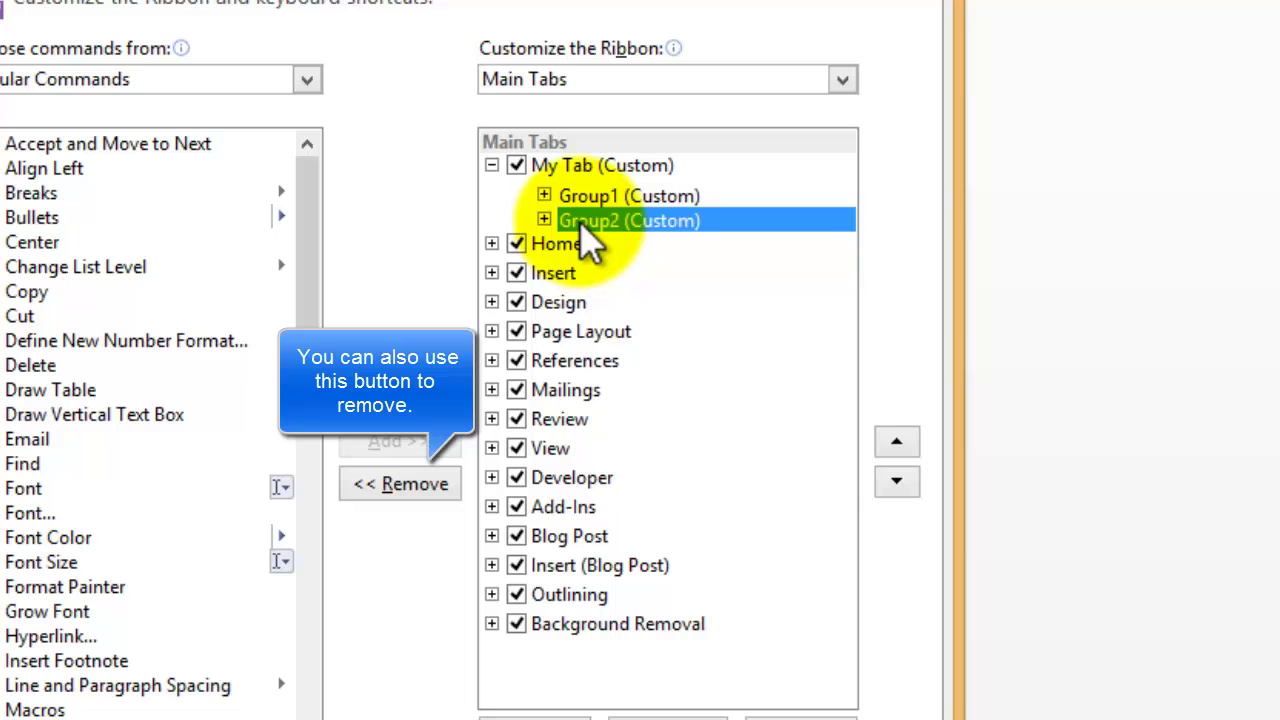
right_click(583, 223)
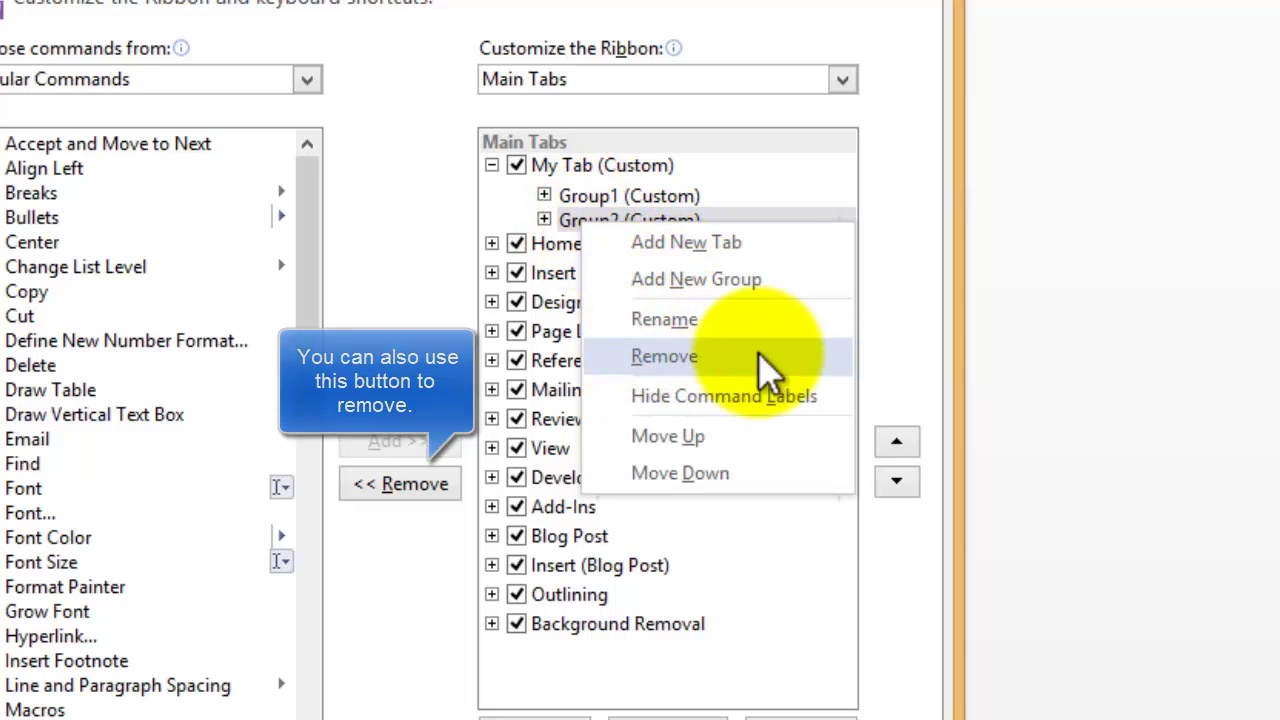
key("Escape")
left_click(543, 220)
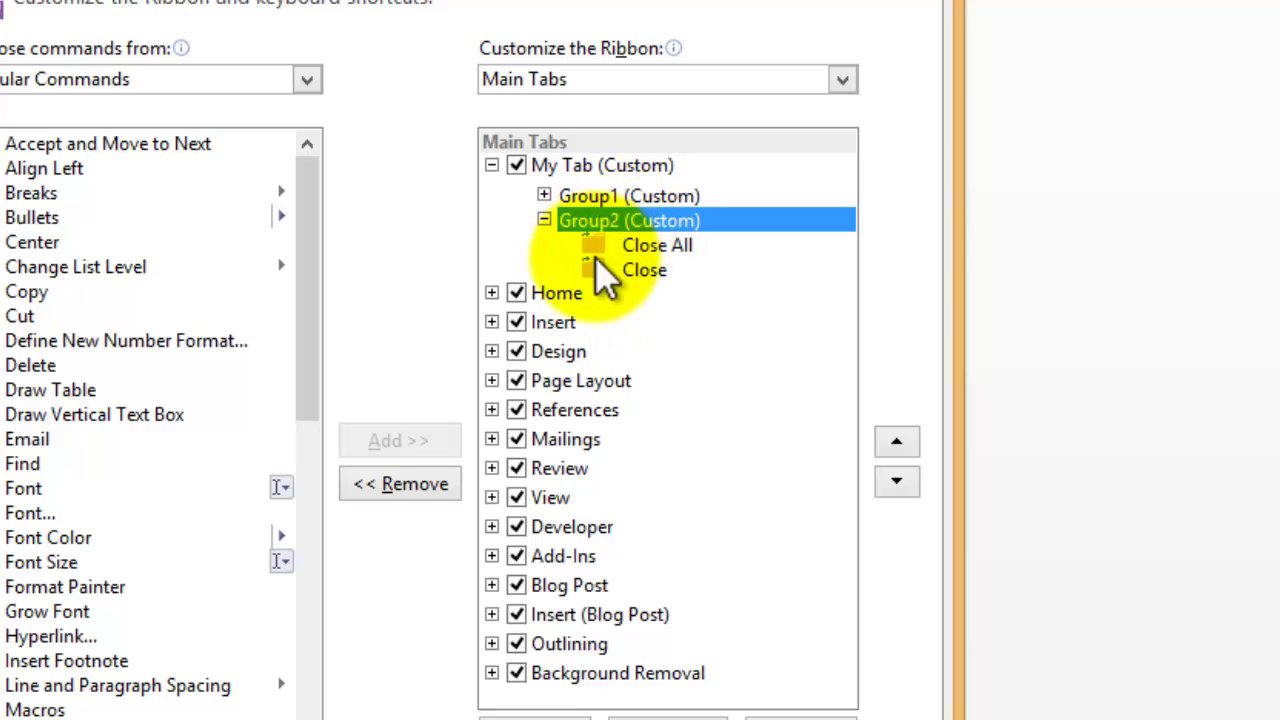
right_click(650, 270)
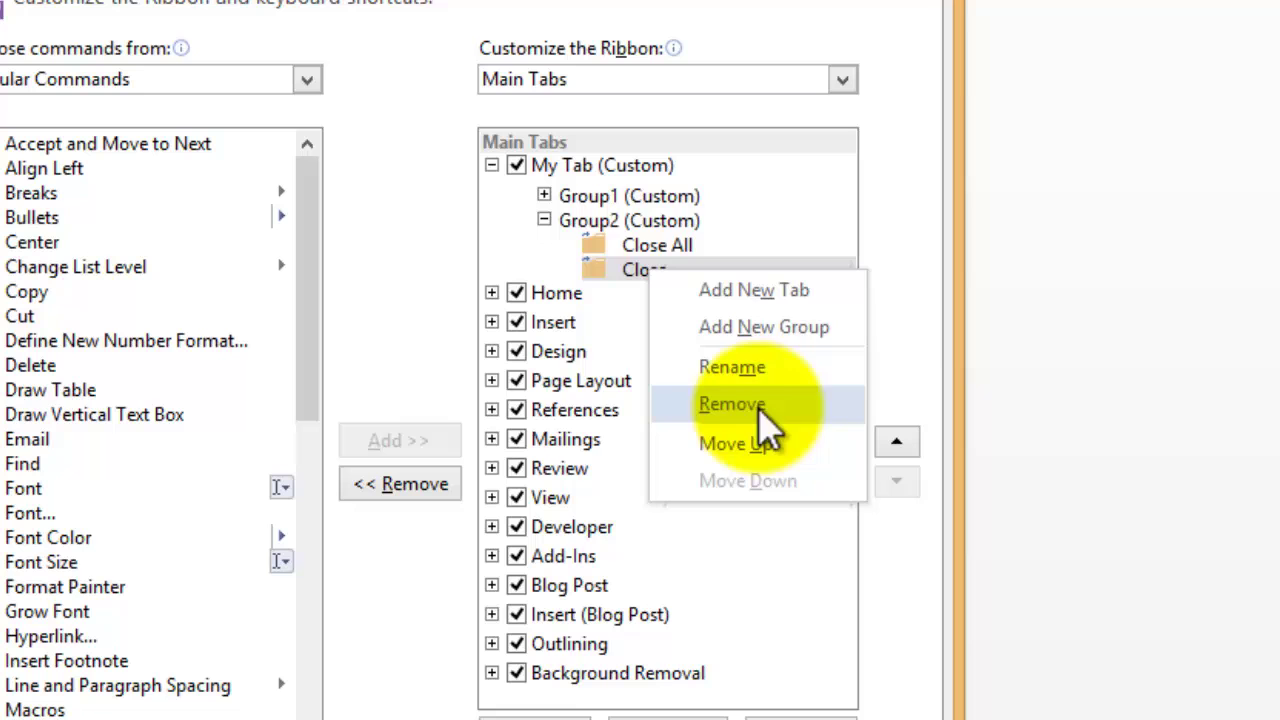
left_click(926, 300)
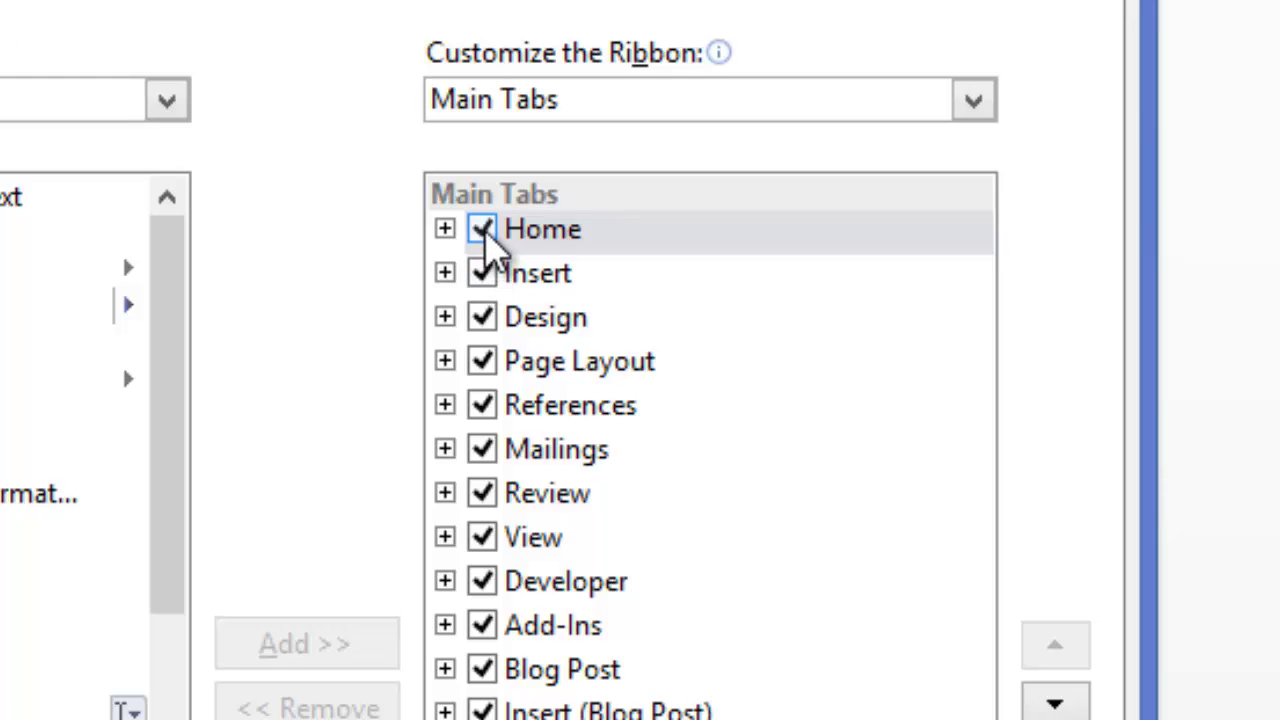
- Hide the Home tab from the ribbon and apply the change
left_click(483, 230)
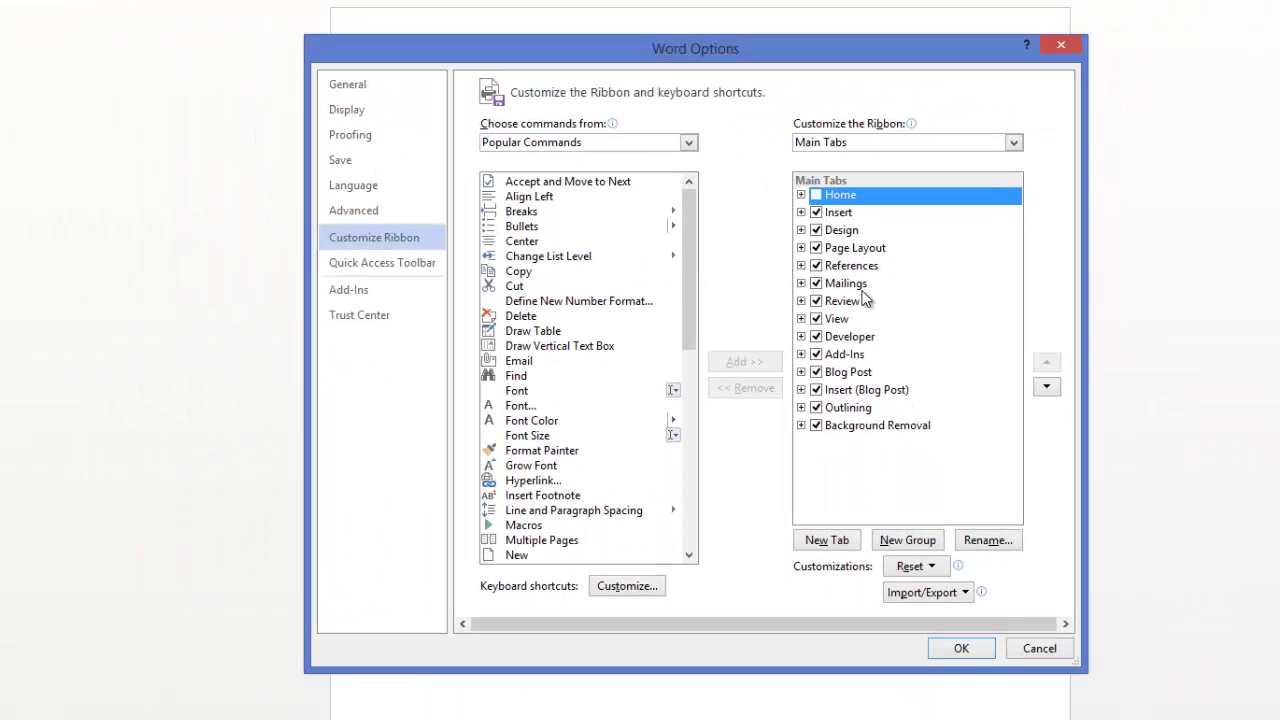
left_click(962, 649)
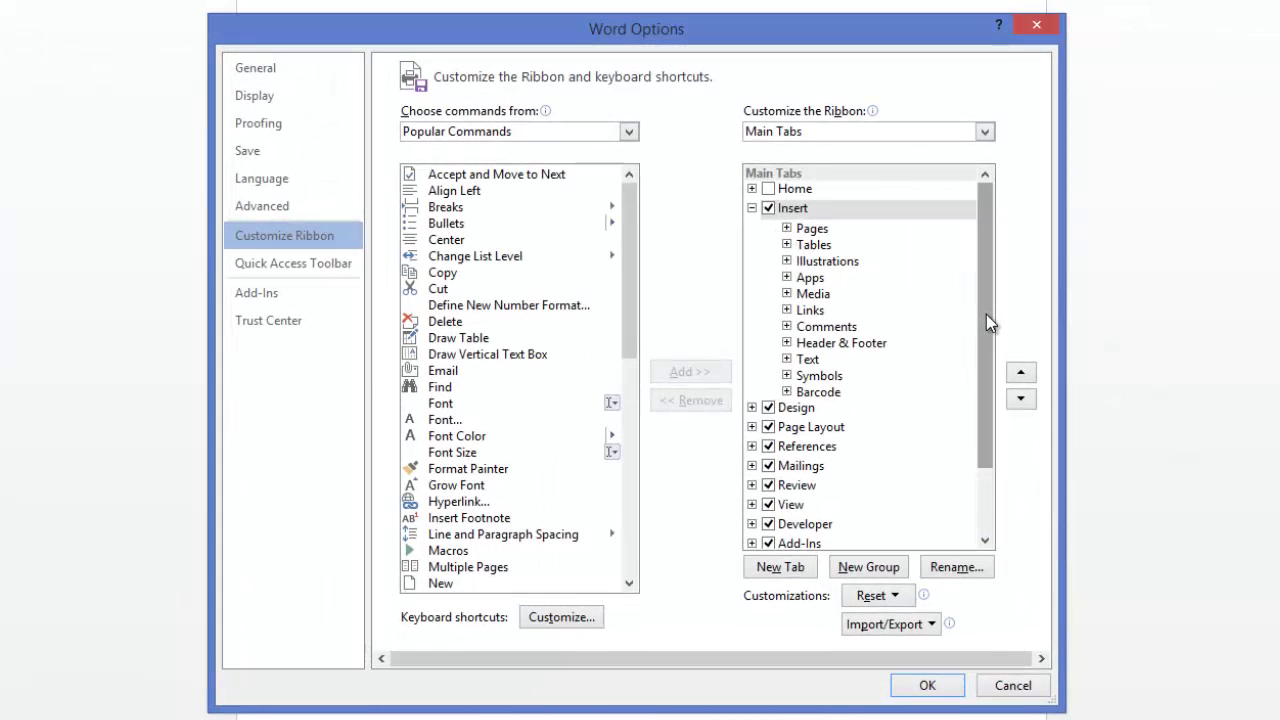
- Look through the main tabs list and accept the ribbon settings to close Word Options
left_click_drag(986, 314, 990, 400)
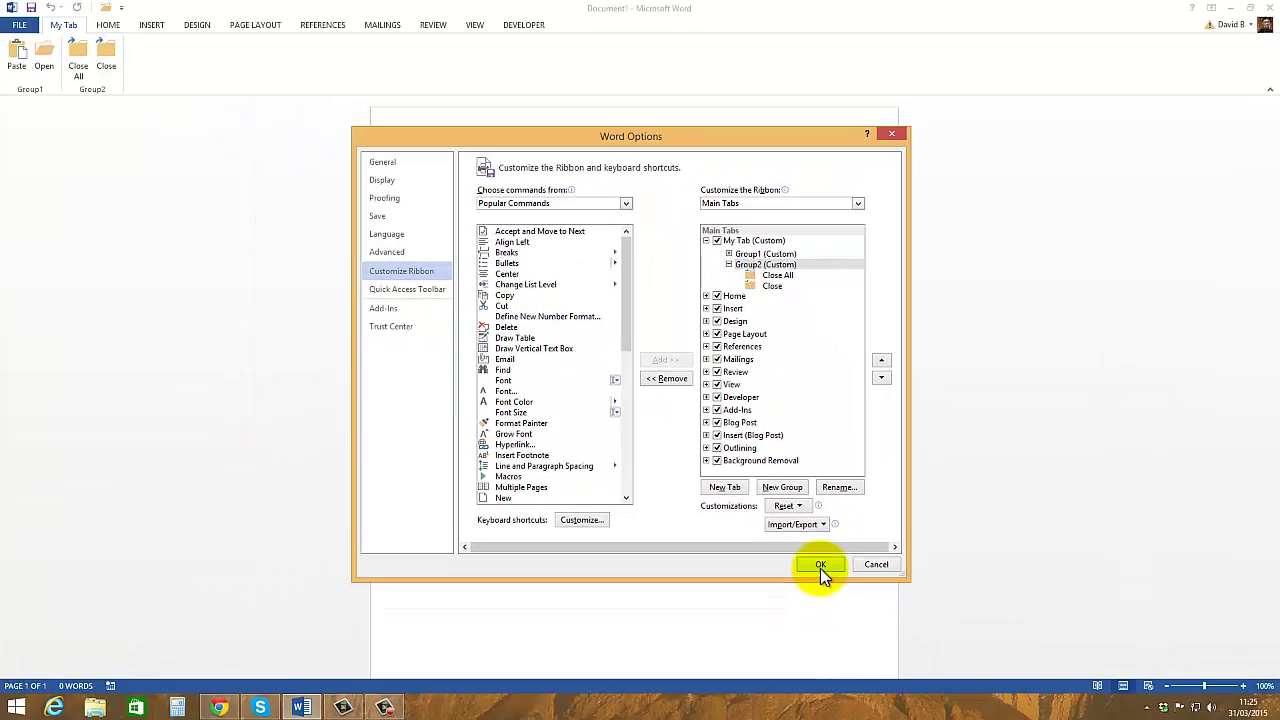
left_click(812, 690)
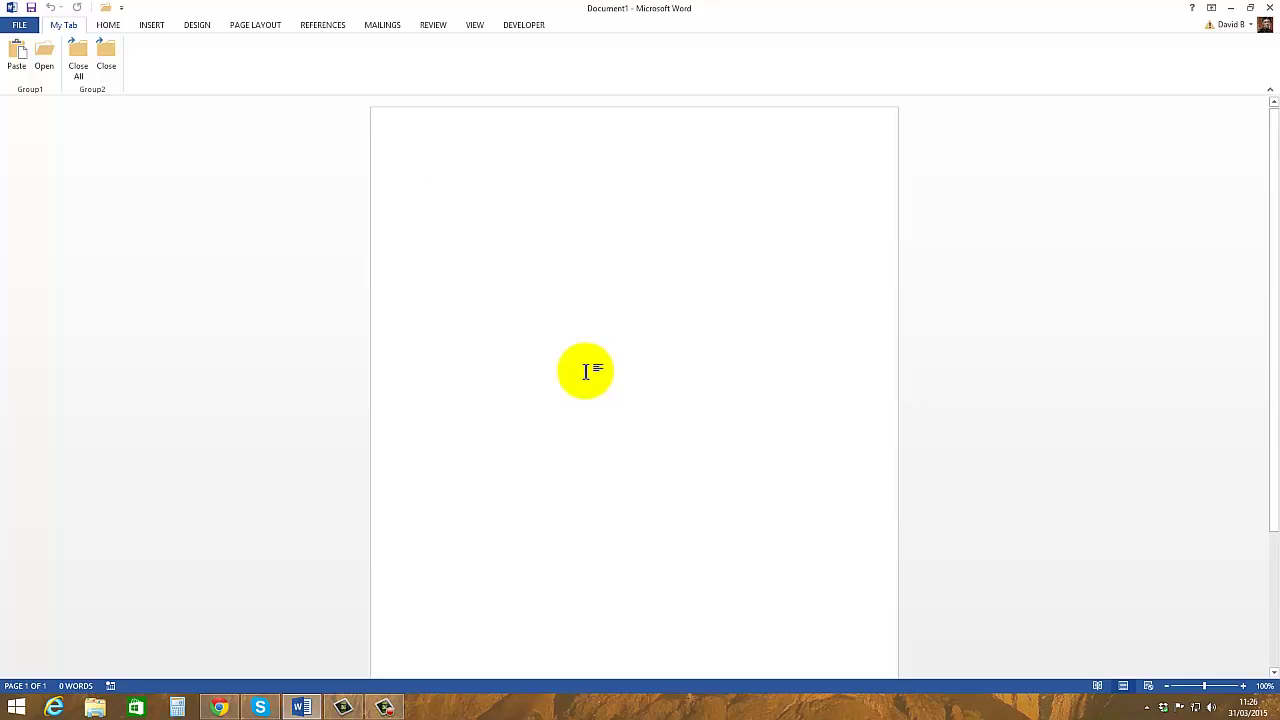